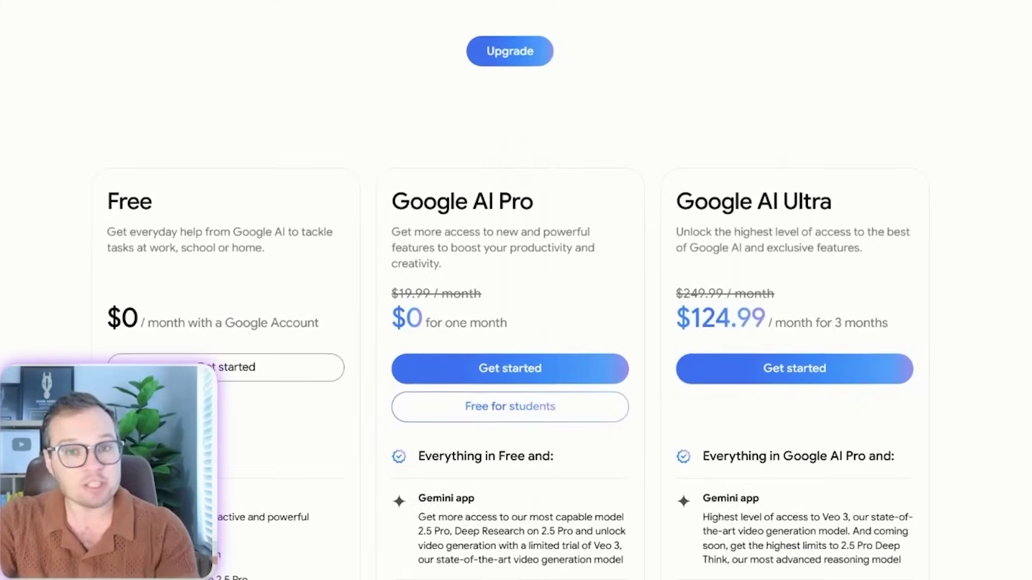
- Highlight the Google AI Ultra plan name and its $124.99 and original $249.99 prices
{"action": "left_click_drag", "start_coordinate": [676, 202], "coordinate": [742, 204]}
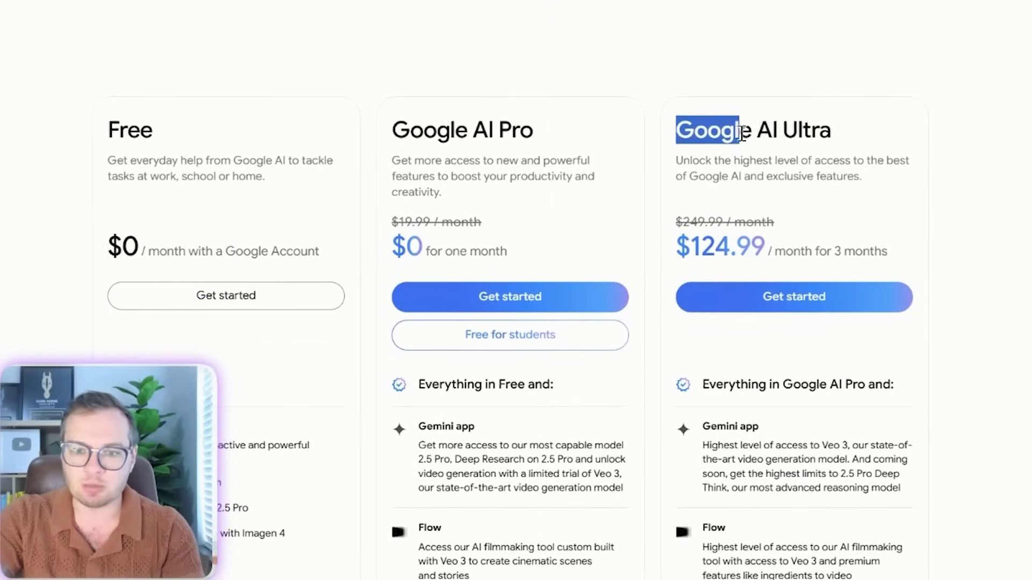
{"action": "left_click_drag", "start_coordinate": [743, 134], "coordinate": [847, 136]}
{"action": "left_click", "coordinate": [1026, 86]}
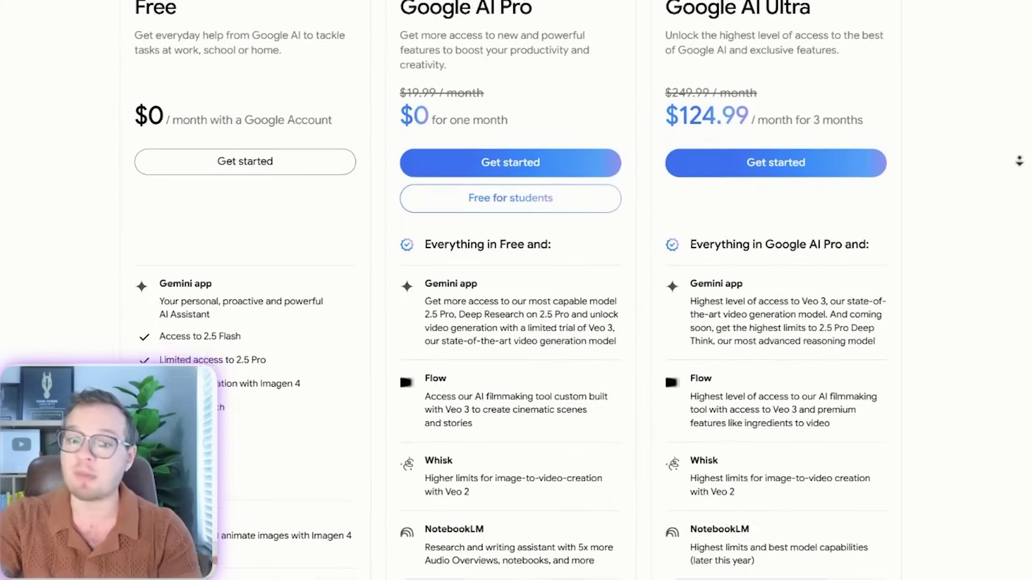
{"action": "left_click_drag", "start_coordinate": [666, 116], "coordinate": [882, 121]}
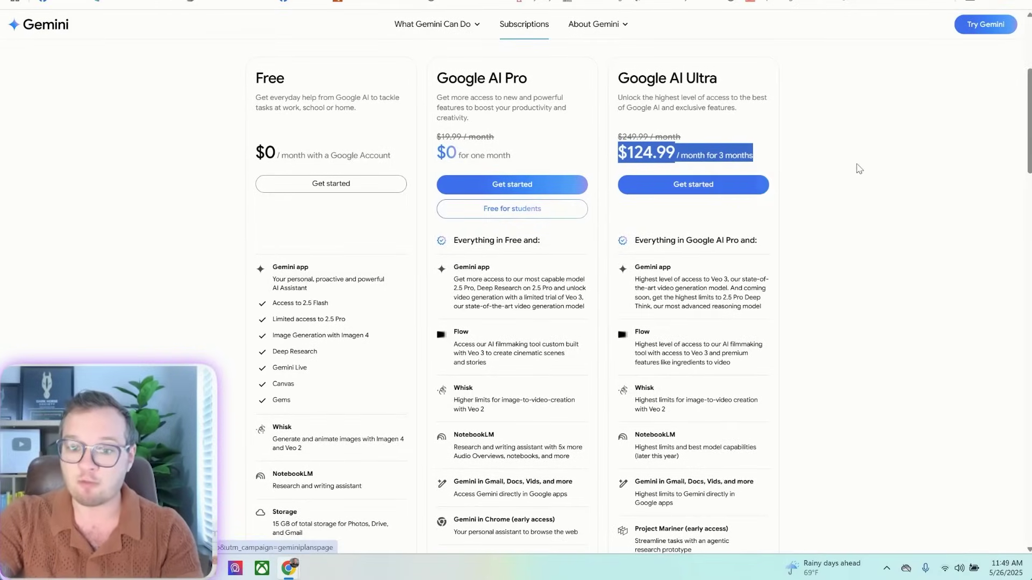
{"action": "left_click", "coordinate": [848, 138]}
{"action": "left_click_drag", "start_coordinate": [613, 138], "coordinate": [698, 137]}
{"action": "scroll", "coordinate": [871, 147], "scroll_direction": "down", "scroll_amount": 3}
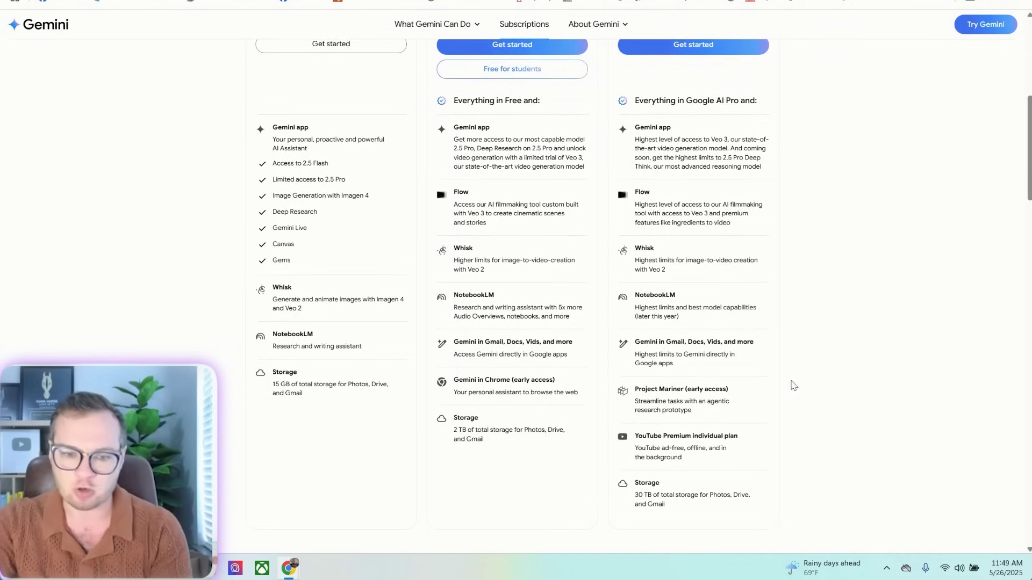
{"action": "scroll", "coordinate": [742, 445], "scroll_direction": "up", "scroll_amount": 2}
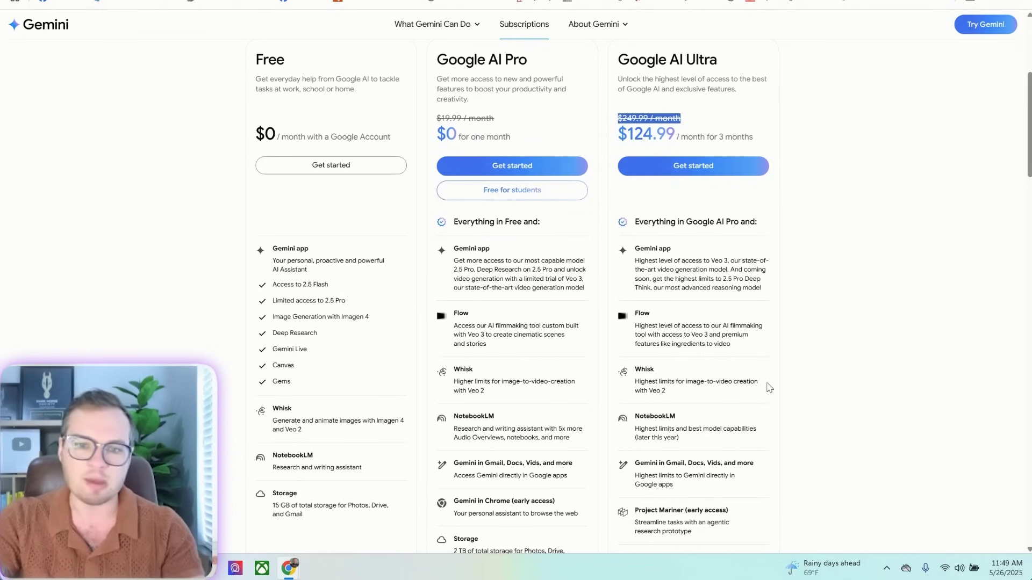
{"action": "scroll", "coordinate": [808, 298], "scroll_direction": "up", "scroll_amount": 5}
{"action": "left_click", "coordinate": [864, 295]}
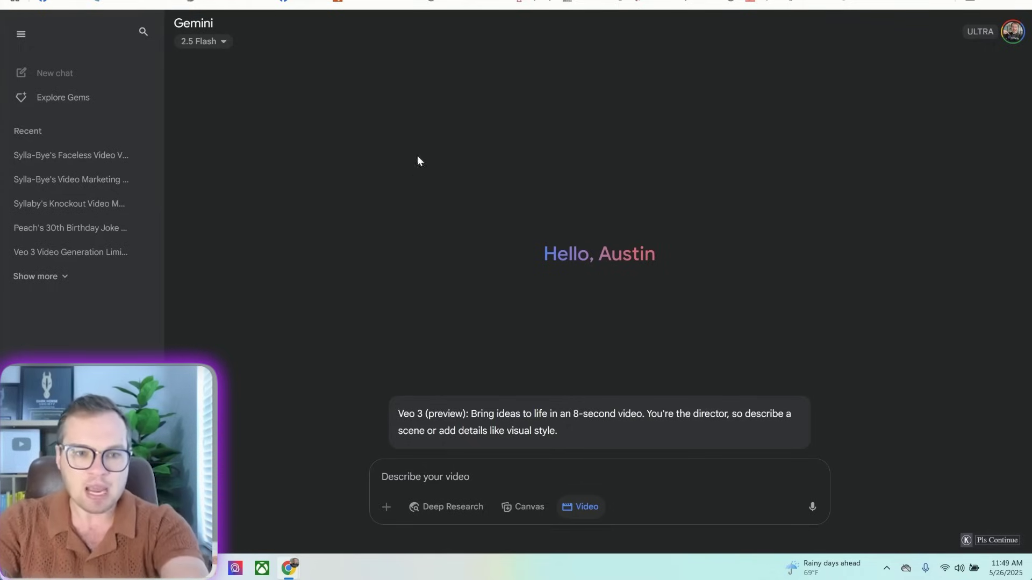
- Start a new chat in Video mode, dismissing the Deep Research promotion and noting the Veo 3 preview
{"action": "left_click", "coordinate": [55, 72]}
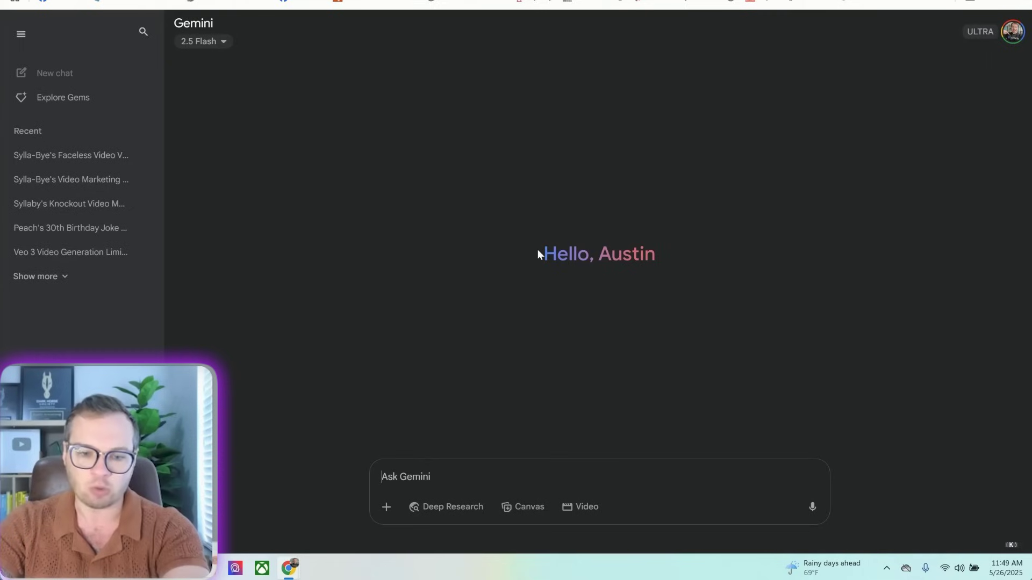
{"action": "left_click", "coordinate": [582, 511]}
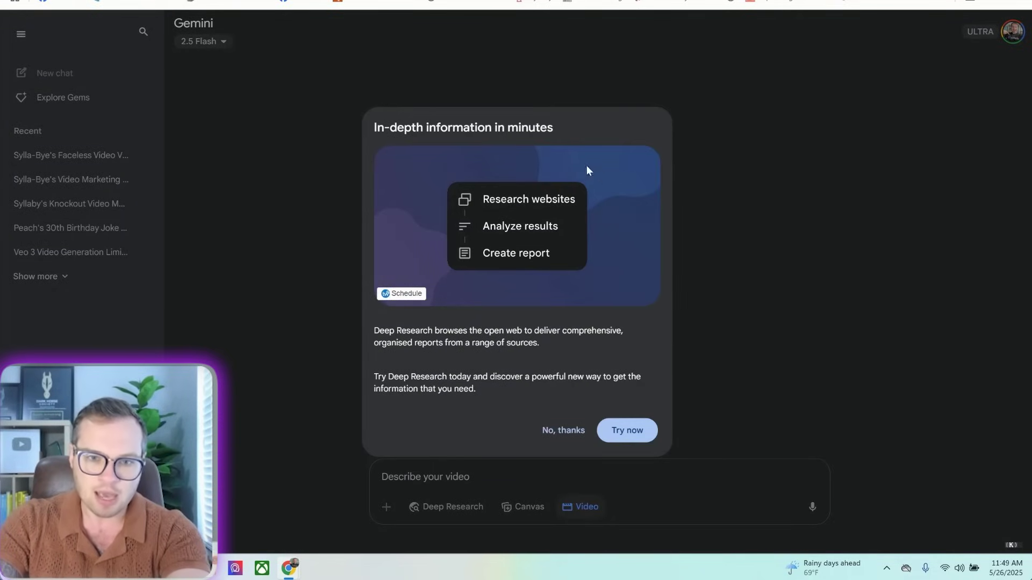
{"action": "left_click", "coordinate": [563, 430]}
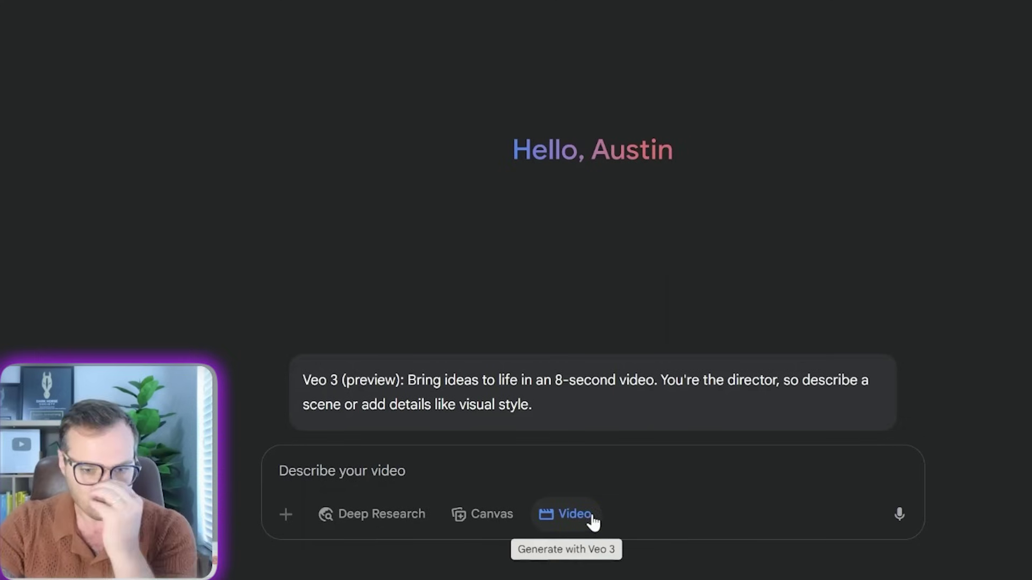
{"action": "left_click_drag", "start_coordinate": [311, 381], "coordinate": [603, 416]}
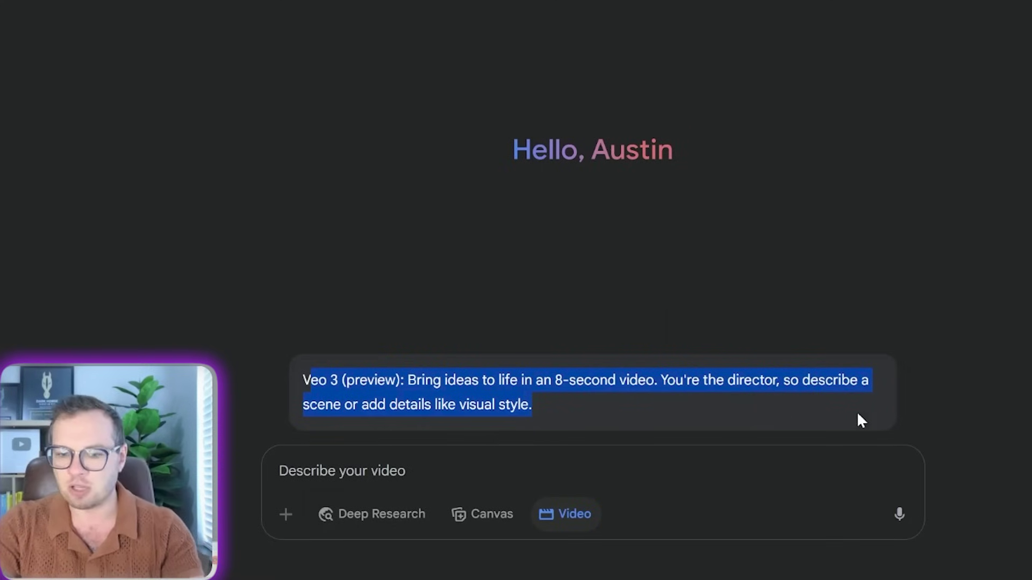
{"action": "left_click", "coordinate": [1002, 399]}
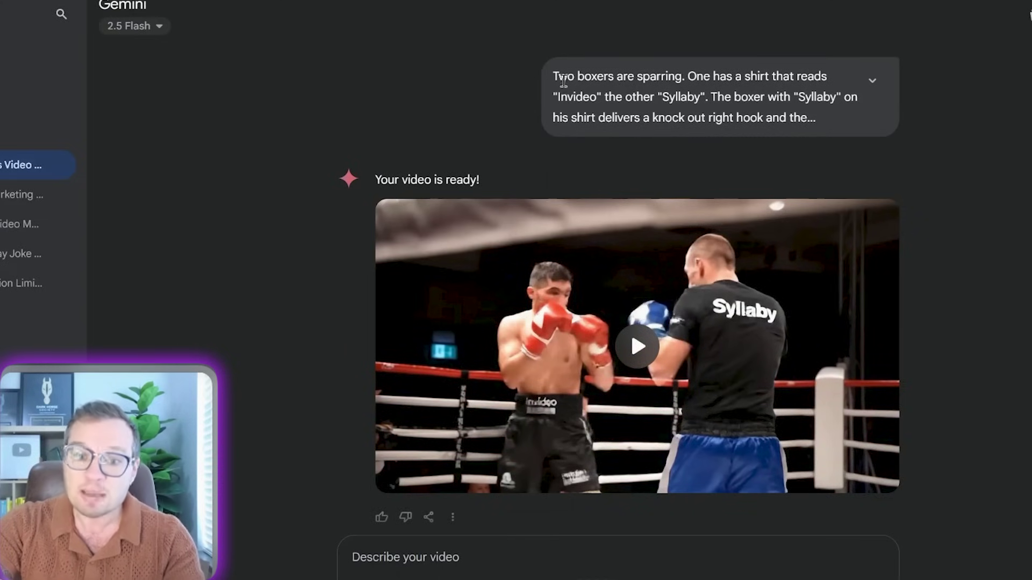
- Expand the two-boxers sparring prompt to show its full text
{"action": "left_click_drag", "start_coordinate": [551, 76], "coordinate": [801, 123]}
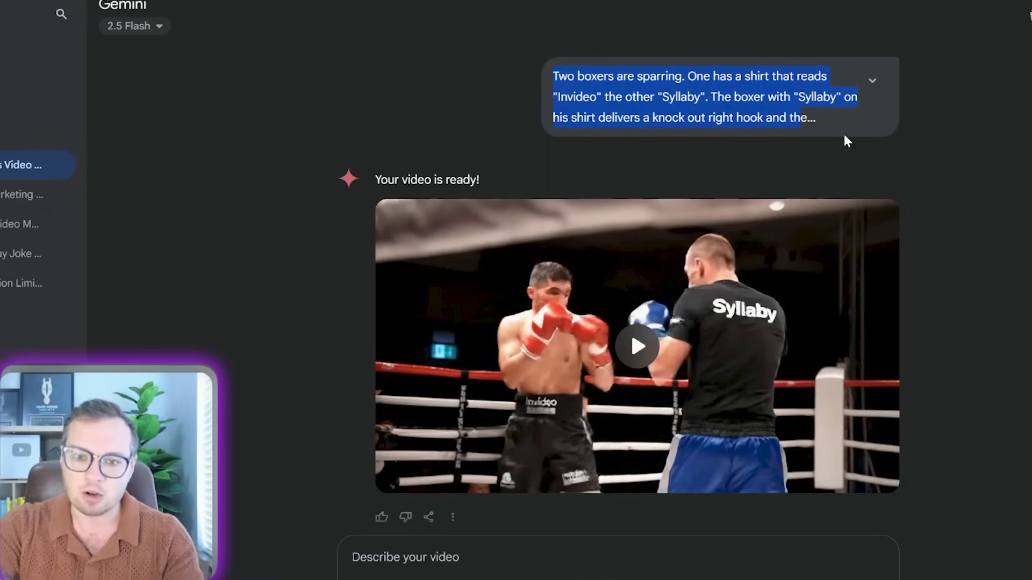
{"action": "left_click", "coordinate": [871, 80]}
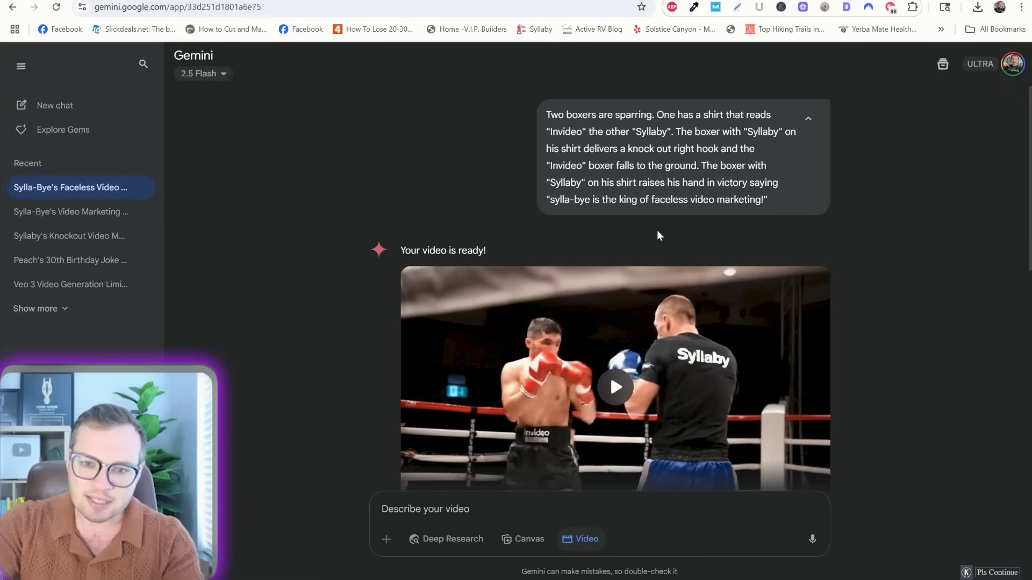
{"action": "scroll", "coordinate": [887, 177], "scroll_direction": "down", "scroll_amount": 3}
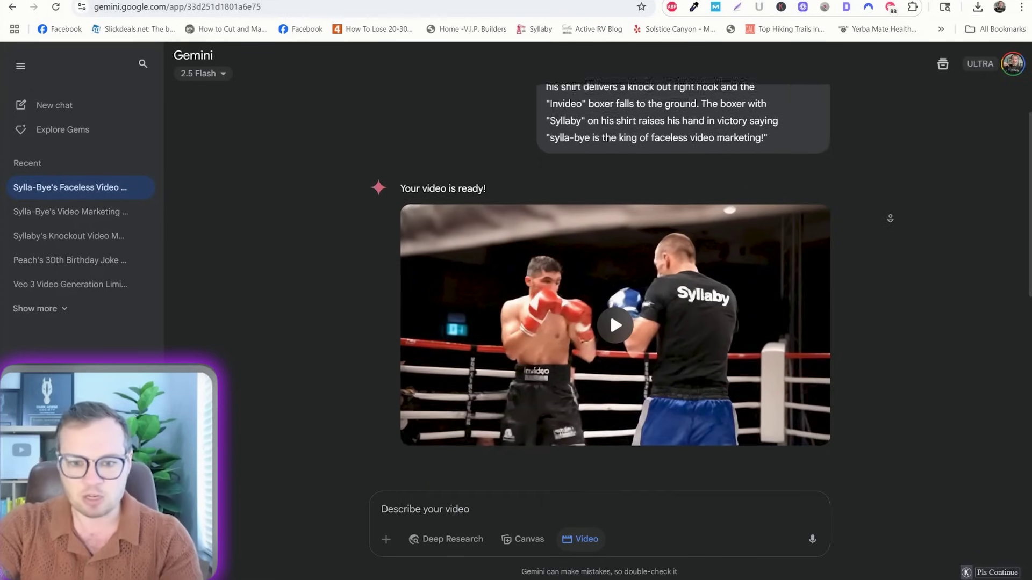
- Play the boxing video, then scroll down to the pushups video below it
{"action": "left_click", "coordinate": [591, 254]}
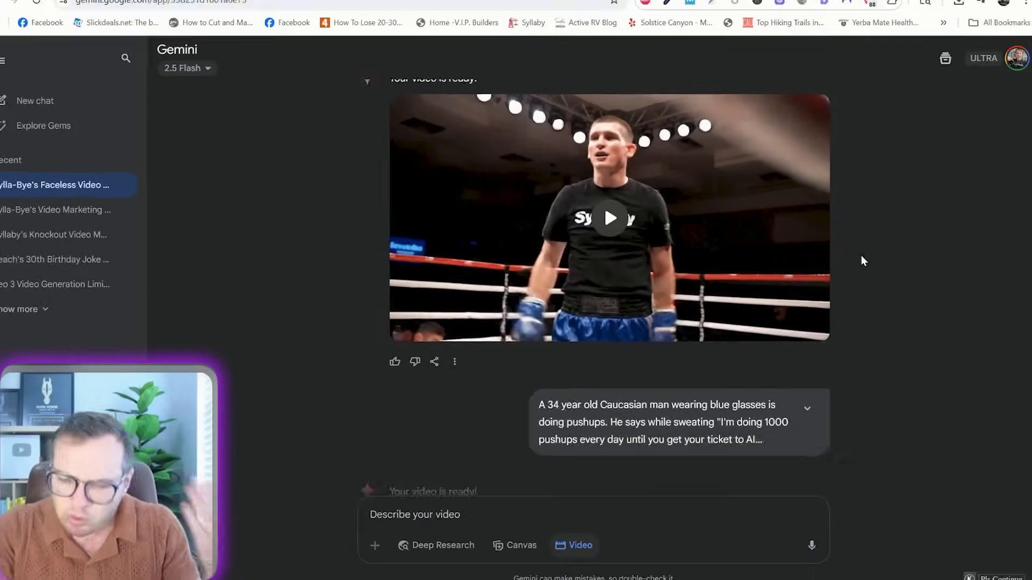
{"action": "scroll", "coordinate": [873, 253], "scroll_direction": "up", "scroll_amount": 3}
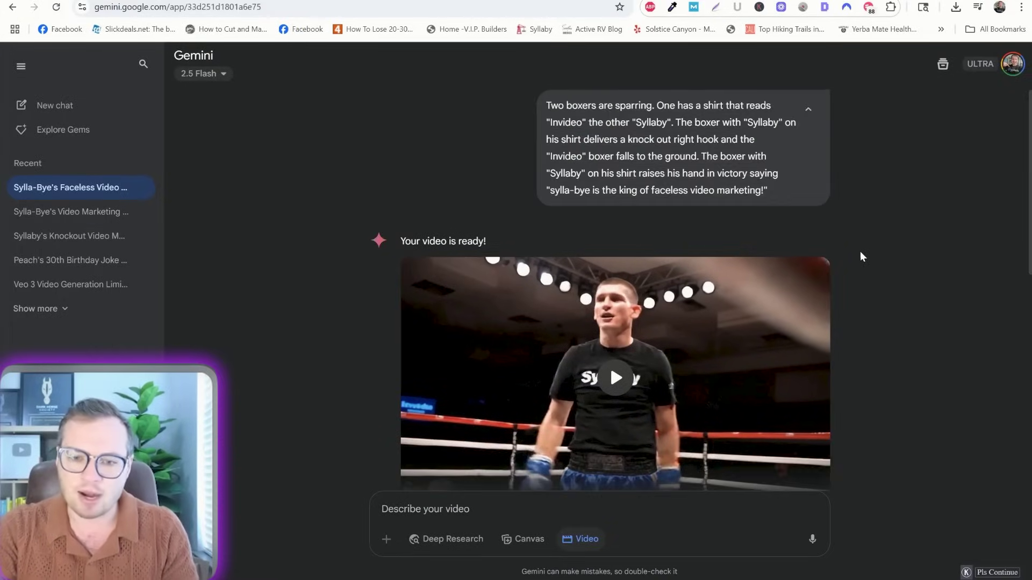
{"action": "scroll", "coordinate": [859, 253], "scroll_direction": "down", "scroll_amount": 1}
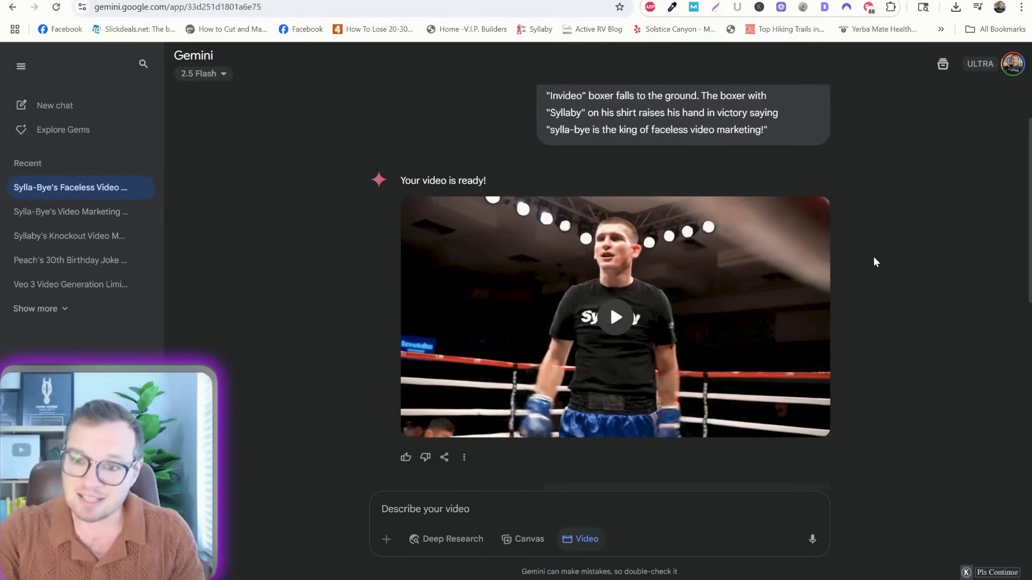
{"action": "scroll", "coordinate": [868, 226], "scroll_direction": "down", "scroll_amount": 1}
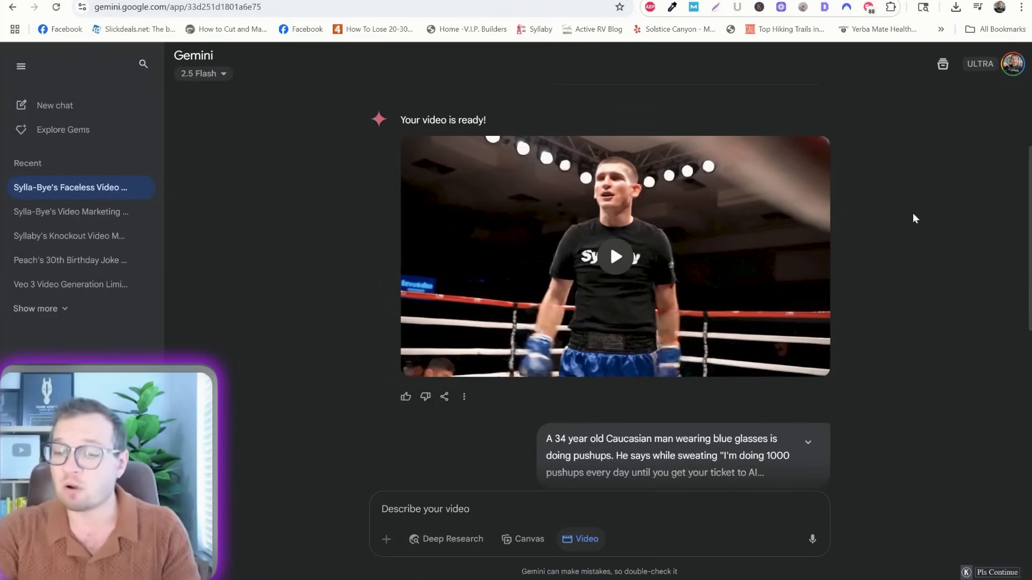
{"action": "scroll", "coordinate": [913, 221], "scroll_direction": "down", "scroll_amount": 1}
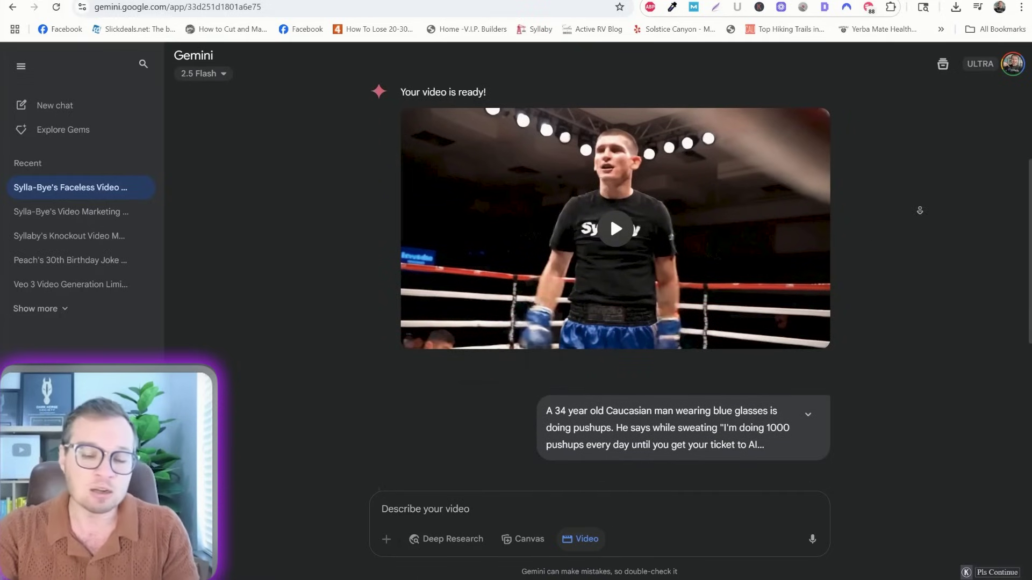
{"action": "scroll", "coordinate": [920, 210], "scroll_direction": "down", "scroll_amount": 2}
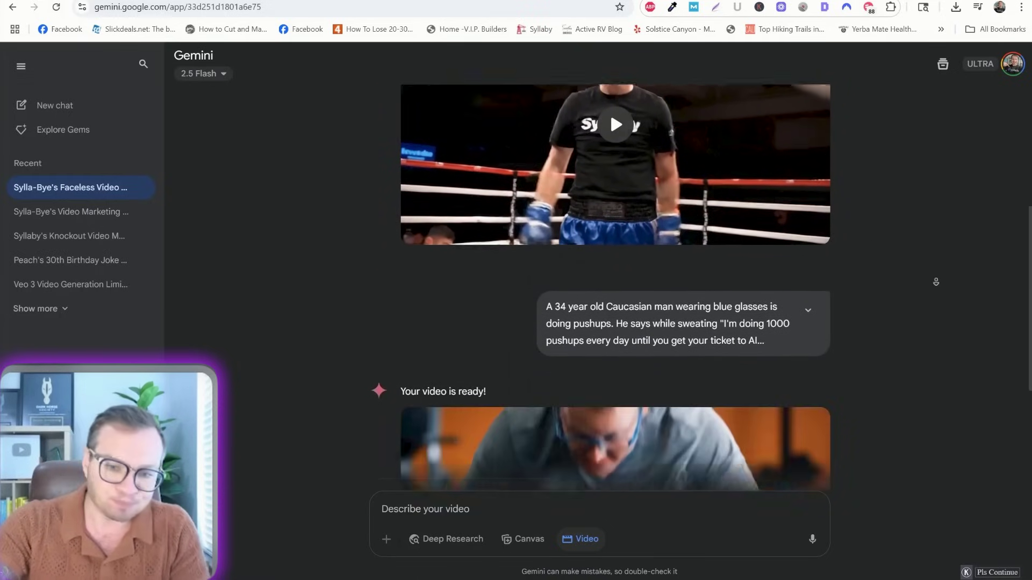
{"action": "scroll", "coordinate": [935, 282], "scroll_direction": "down", "scroll_amount": 4}
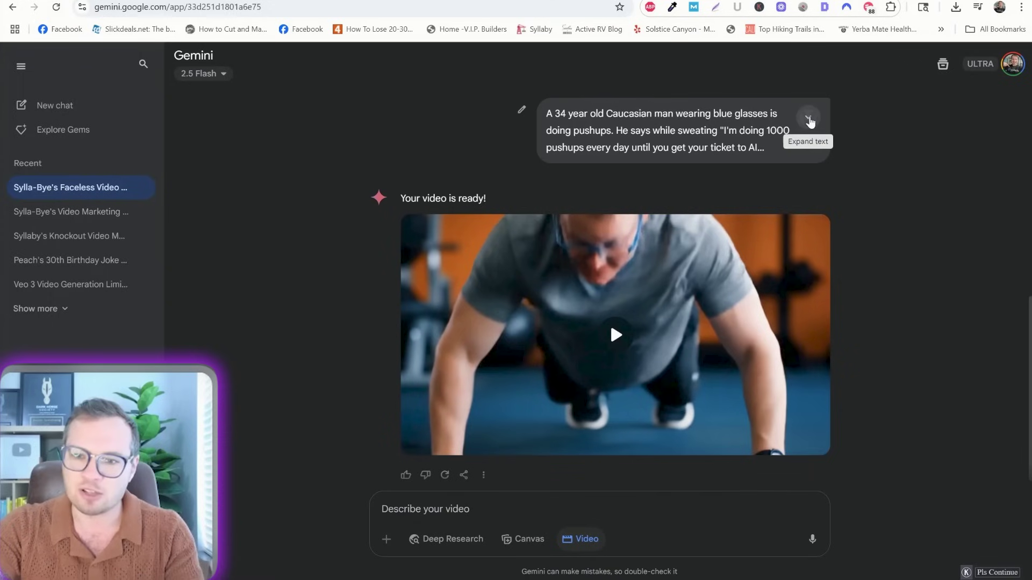
- Expand the pushups prompt about AI Marketing World, then play and stop its video
{"action": "left_click", "coordinate": [809, 119]}
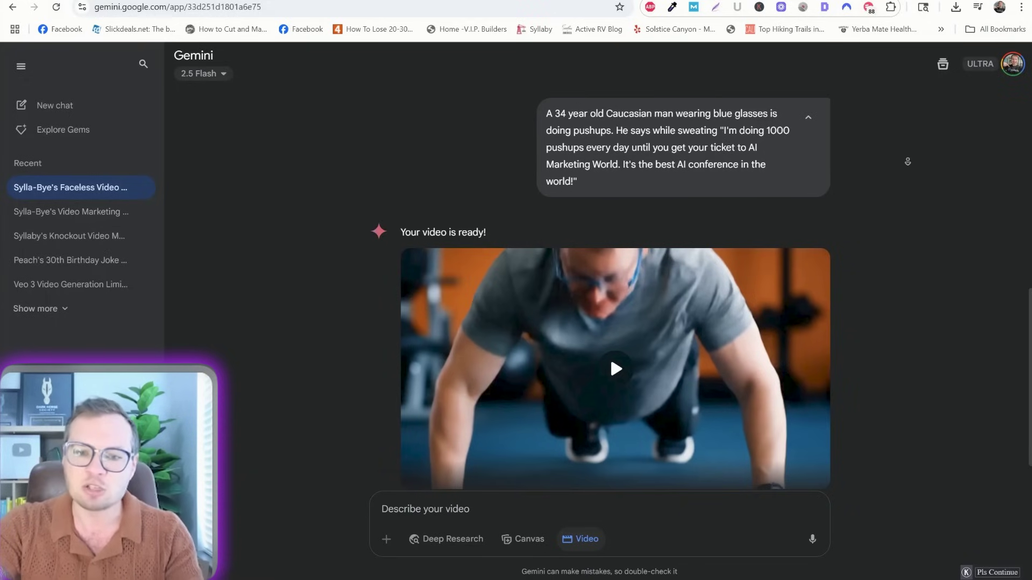
{"action": "scroll", "coordinate": [908, 167], "scroll_direction": "down", "scroll_amount": 1}
{"action": "scroll", "coordinate": [912, 175], "scroll_direction": "down", "scroll_amount": 1}
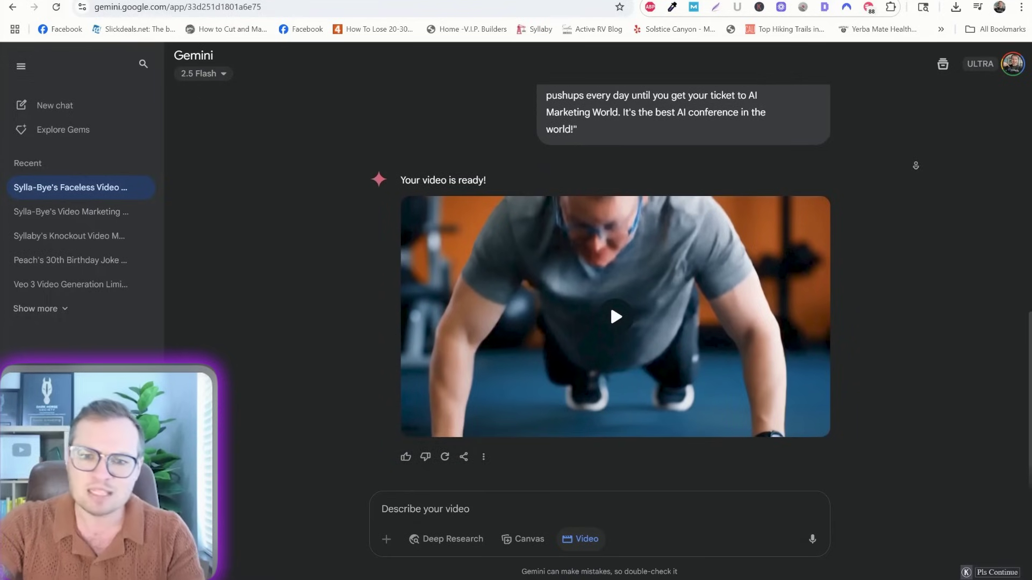
{"action": "left_click", "coordinate": [615, 317]}
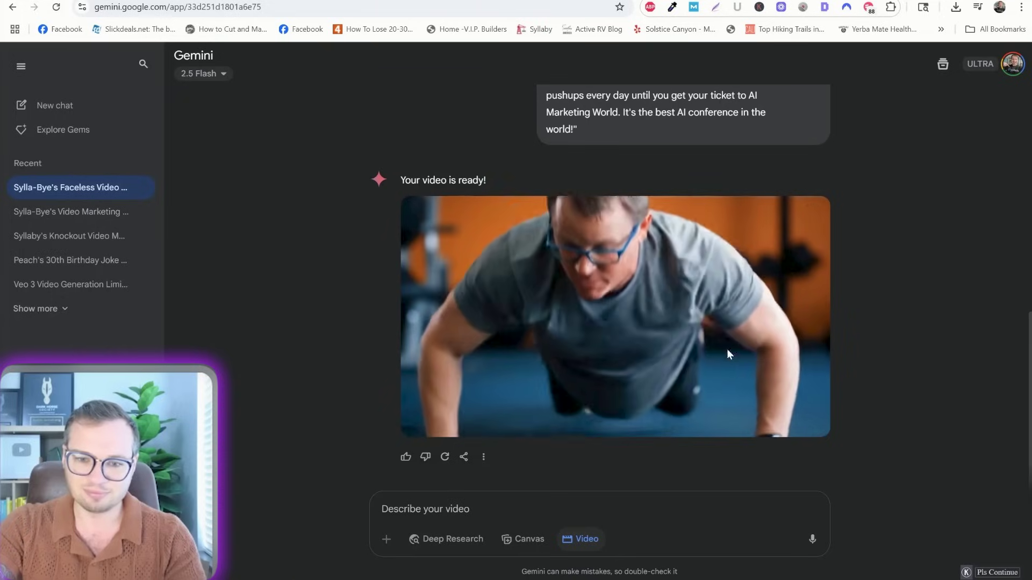
{"action": "left_click", "coordinate": [622, 322]}
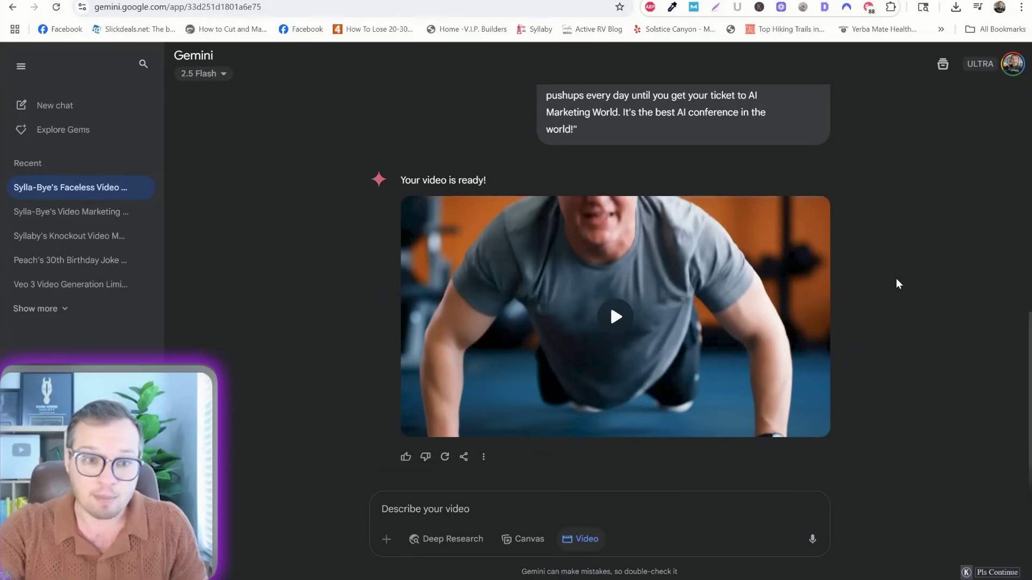
- In a new chat, send the cartoon banana prompt ending "Oops, I'm now naked."
{"action": "key", "text": "ctrl+shift+o"}
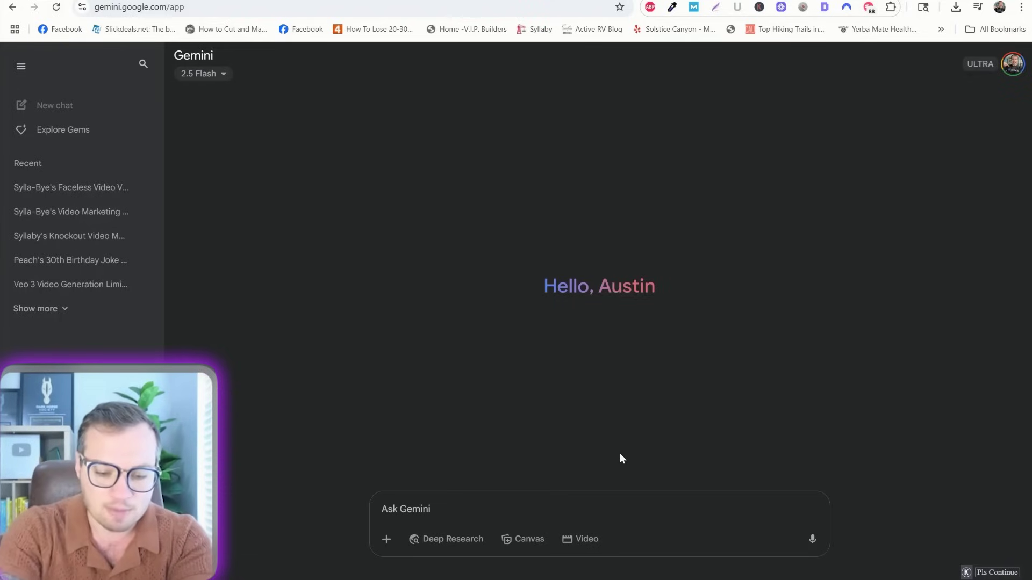
{"action": "type", "text": "A cartoon banana "}
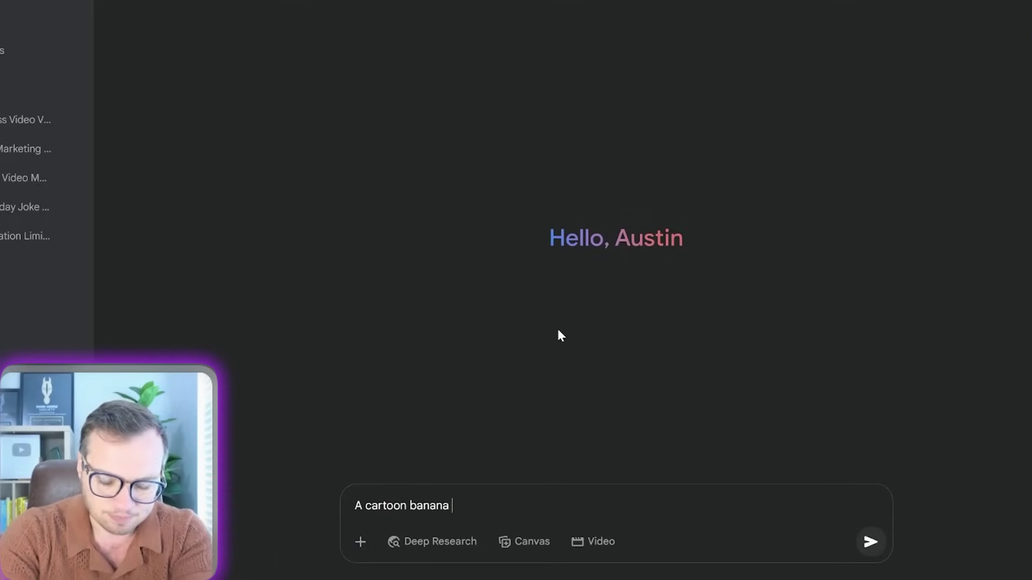
{"action": "type", "text": "that unpeels "}
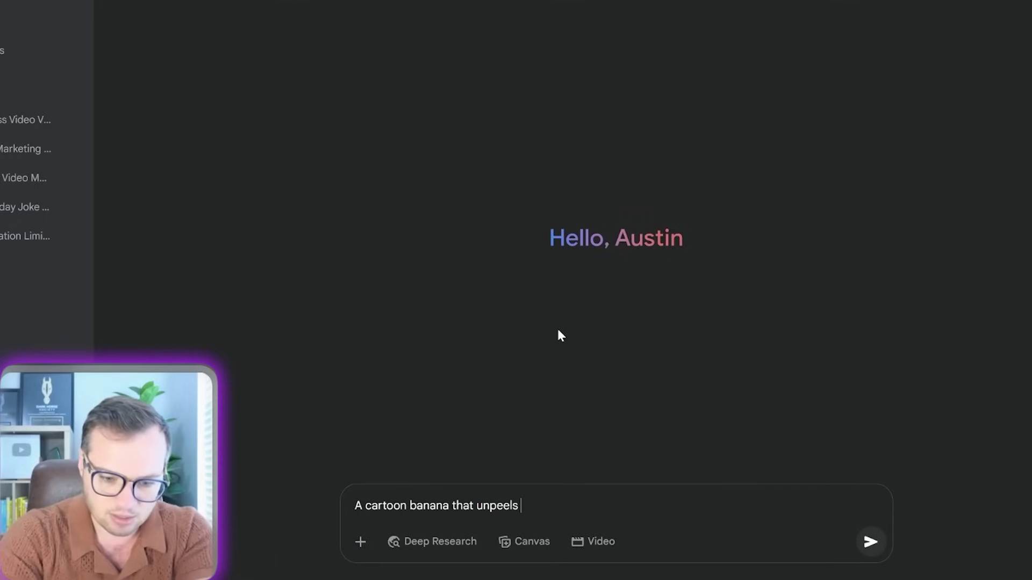
{"action": "type", "text": "himself and says"}
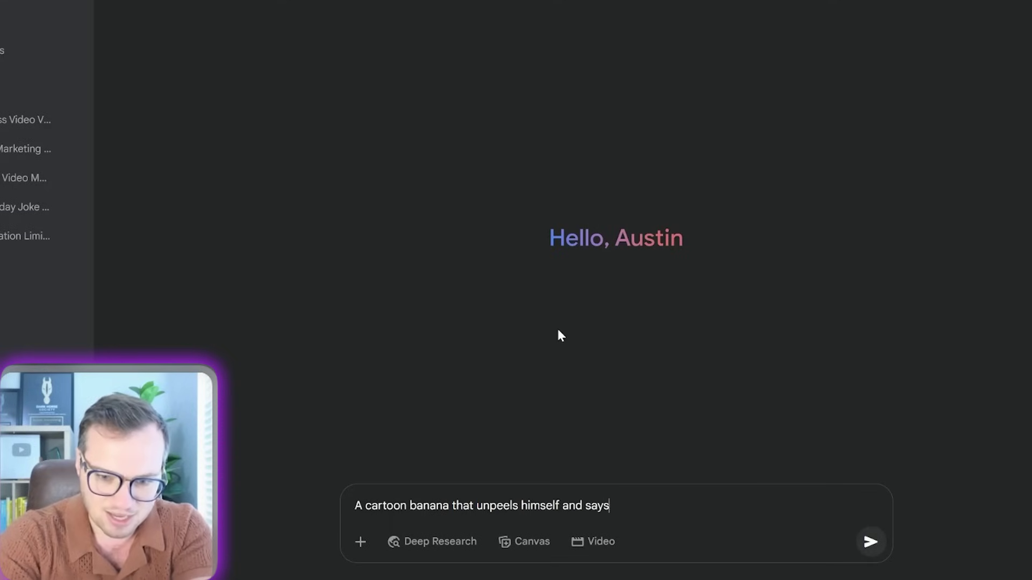
{"action": "type", "text": " \"Oops, I'm now"}
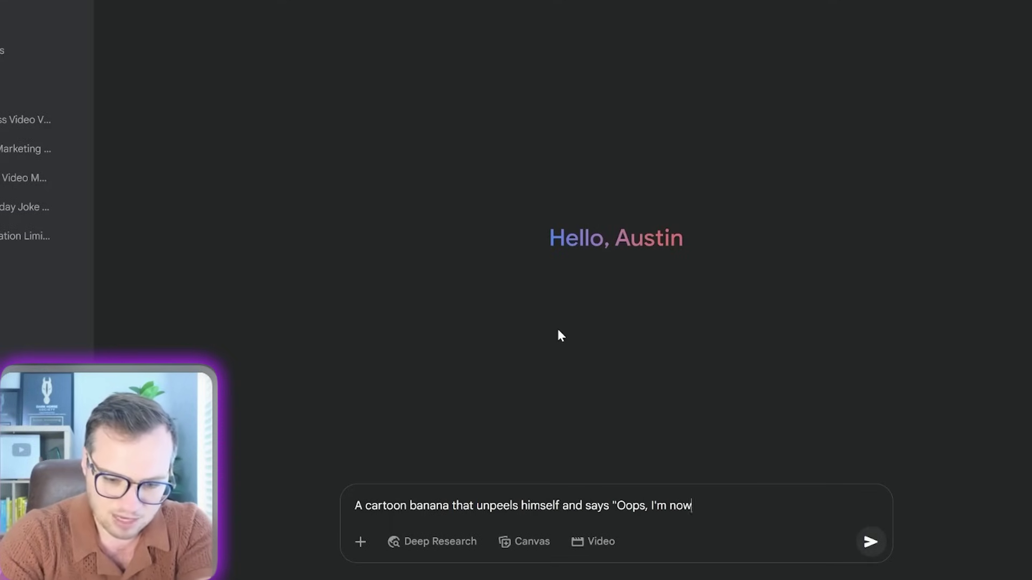
{"action": "type", "text": "naked.\""}
{"action": "key", "text": "Return"}
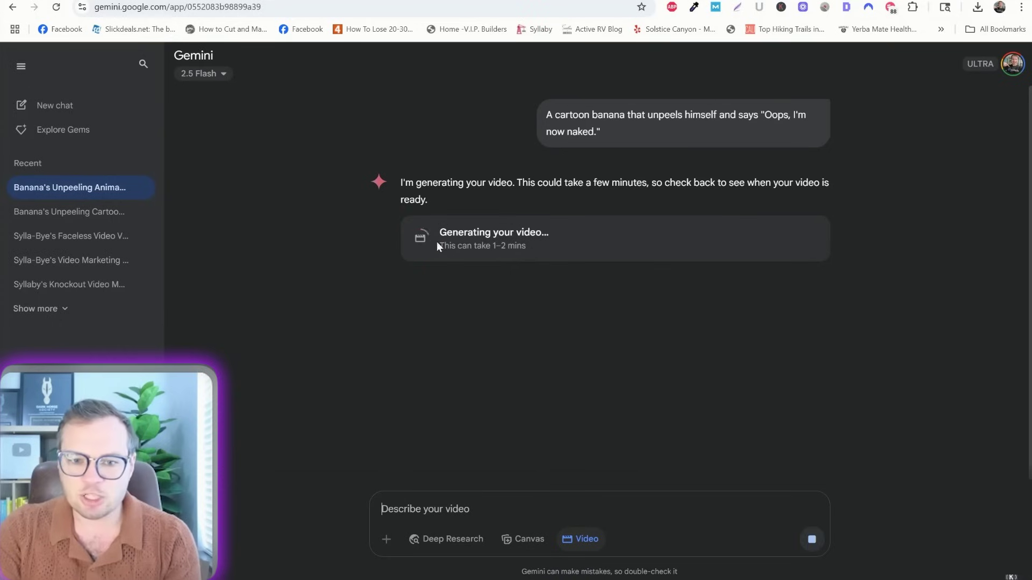
{"action": "left_click_drag", "start_coordinate": [437, 246], "coordinate": [536, 251]}
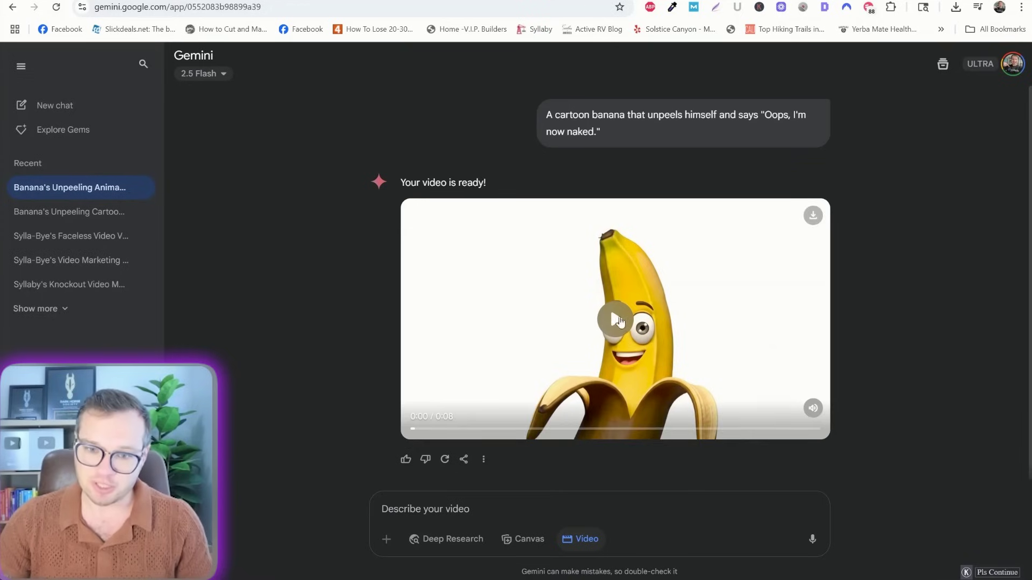
- Play the finished 8-second cartoon banana video
{"action": "left_click", "coordinate": [619, 321]}
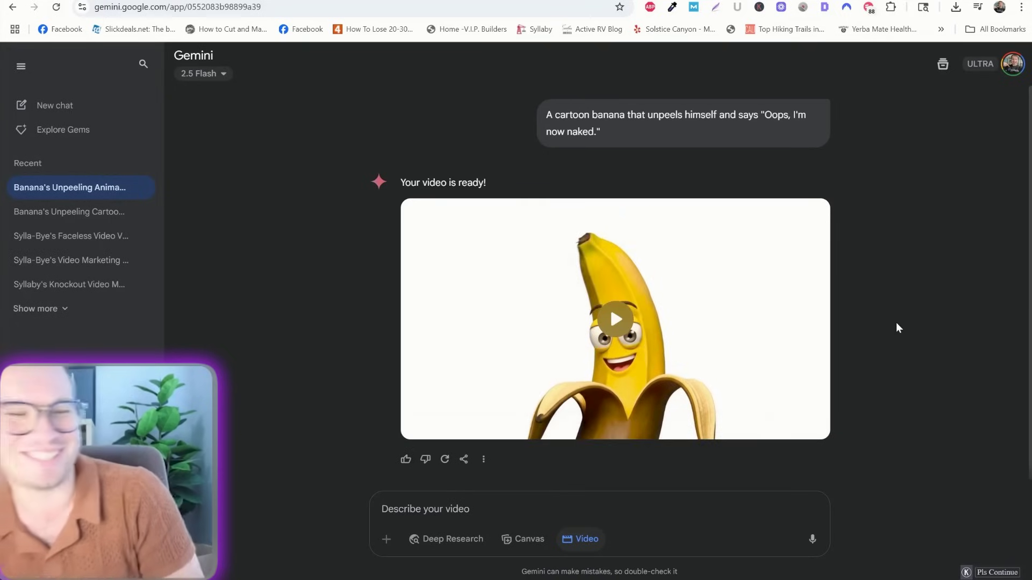
{"action": "mouse_move", "coordinate": [702, 366]}
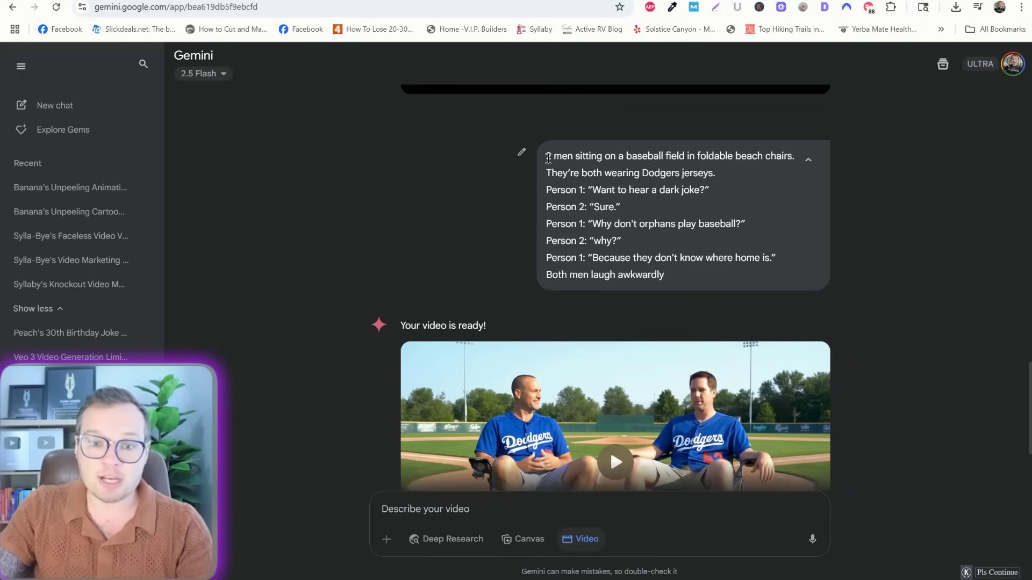
- Scroll down to the two Dodgers fans' baseball joke video and play it
{"action": "left_click_drag", "start_coordinate": [548, 158], "coordinate": [569, 160]}
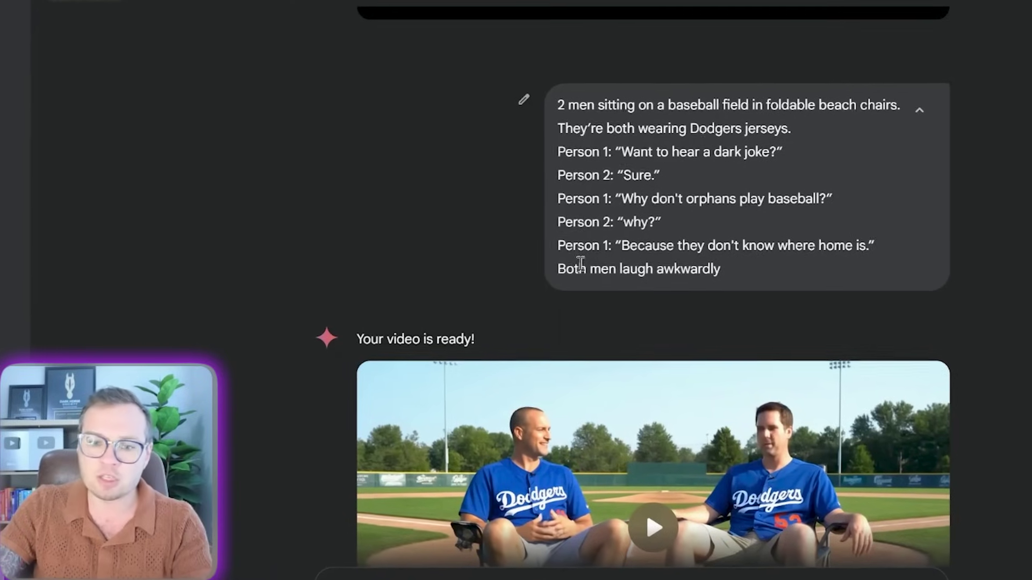
{"action": "scroll", "coordinate": [901, 369], "scroll_direction": "down", "scroll_amount": 2}
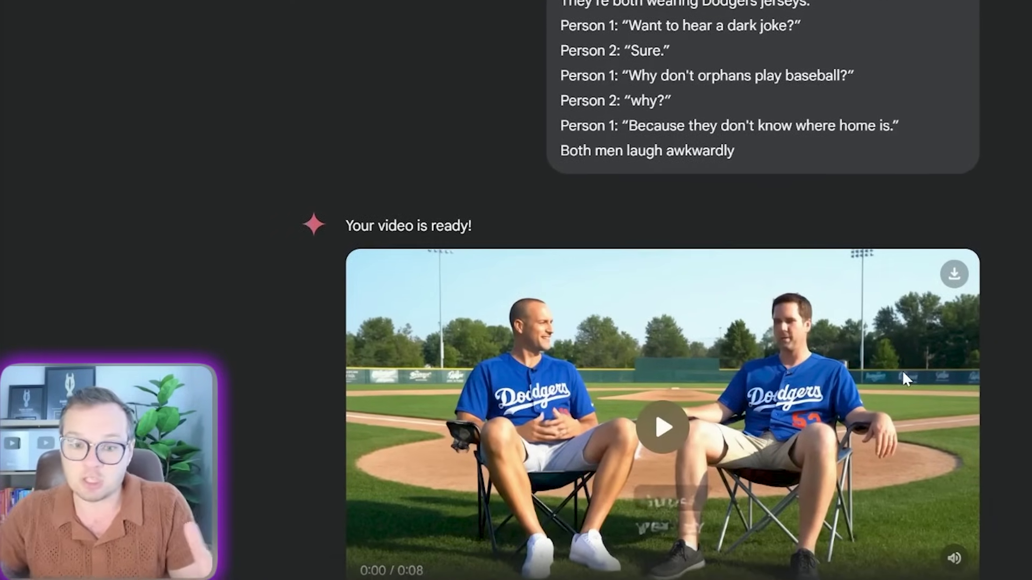
{"action": "scroll", "coordinate": [902, 370], "scroll_direction": "down", "scroll_amount": 2}
{"action": "left_click", "coordinate": [663, 330]}
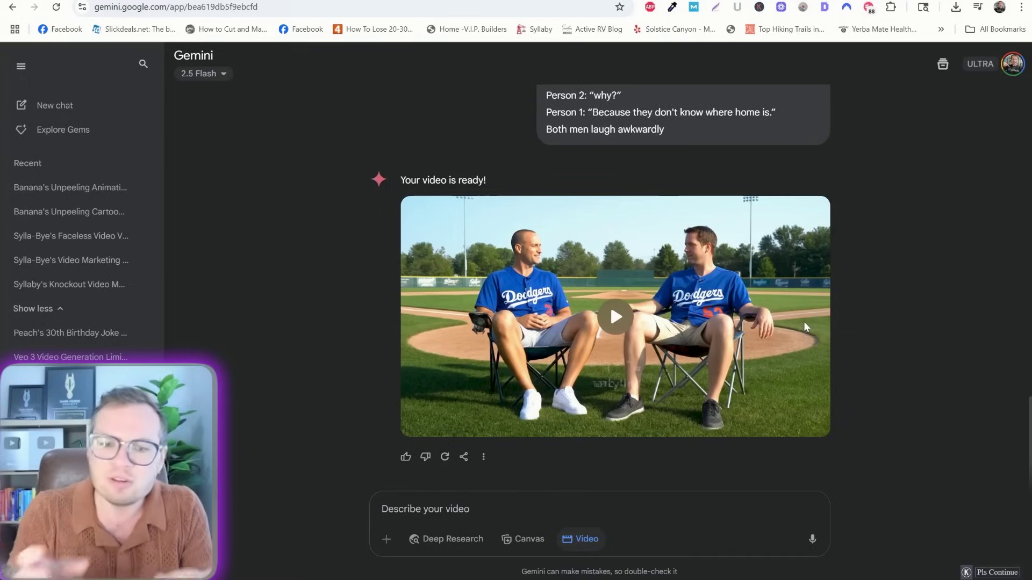
{"action": "scroll", "coordinate": [916, 319], "scroll_direction": "up", "scroll_amount": 2}
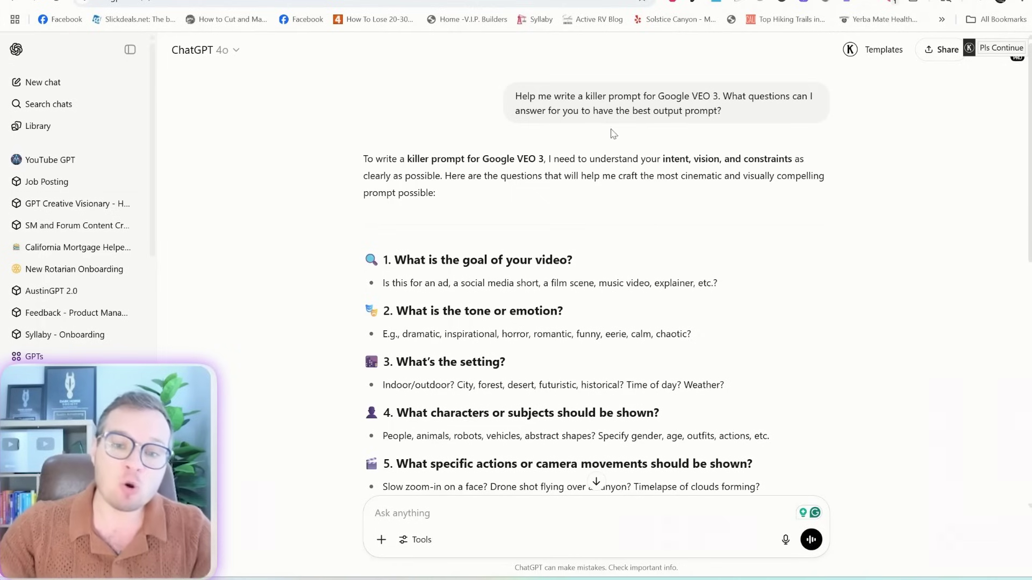
- Highlight the request for a killer VEO 3 prompt in ChatGPT
{"action": "left_click_drag", "start_coordinate": [524, 93], "coordinate": [781, 114]}
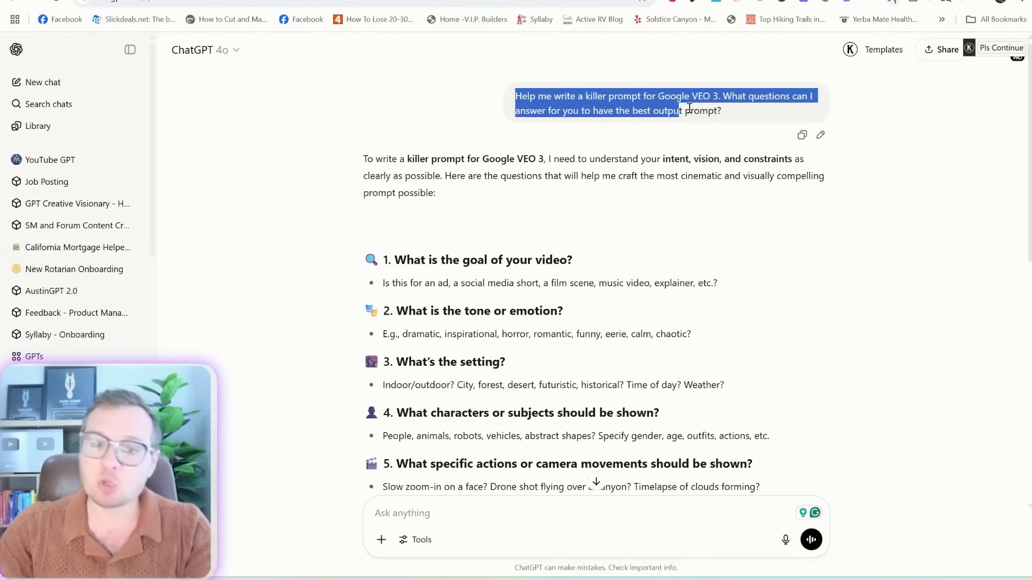
{"action": "left_click", "coordinate": [759, 117]}
{"action": "left_click_drag", "start_coordinate": [526, 96], "coordinate": [768, 117]}
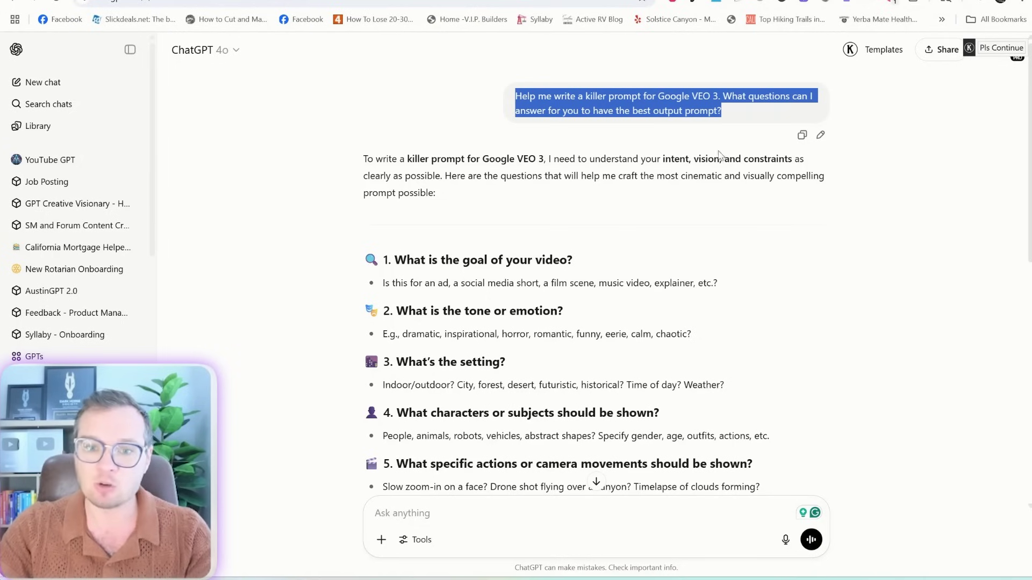
- Scroll through ChatGPT's nine clarifying questions, then bring up the Google Docs answer list
{"action": "scroll", "coordinate": [704, 172], "scroll_direction": "down", "scroll_amount": 4}
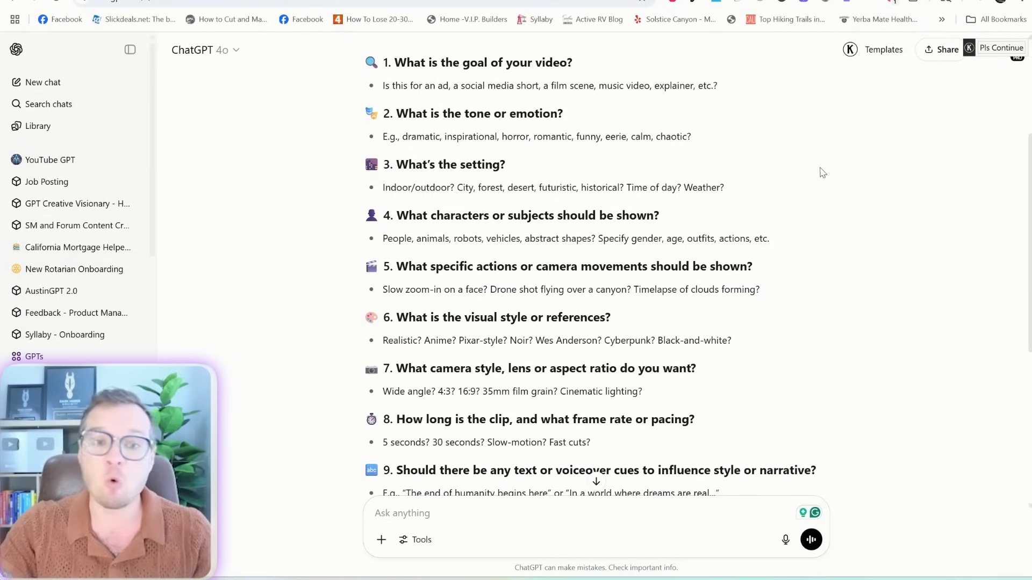
{"action": "scroll", "coordinate": [596, 473], "scroll_direction": "down", "scroll_amount": 1}
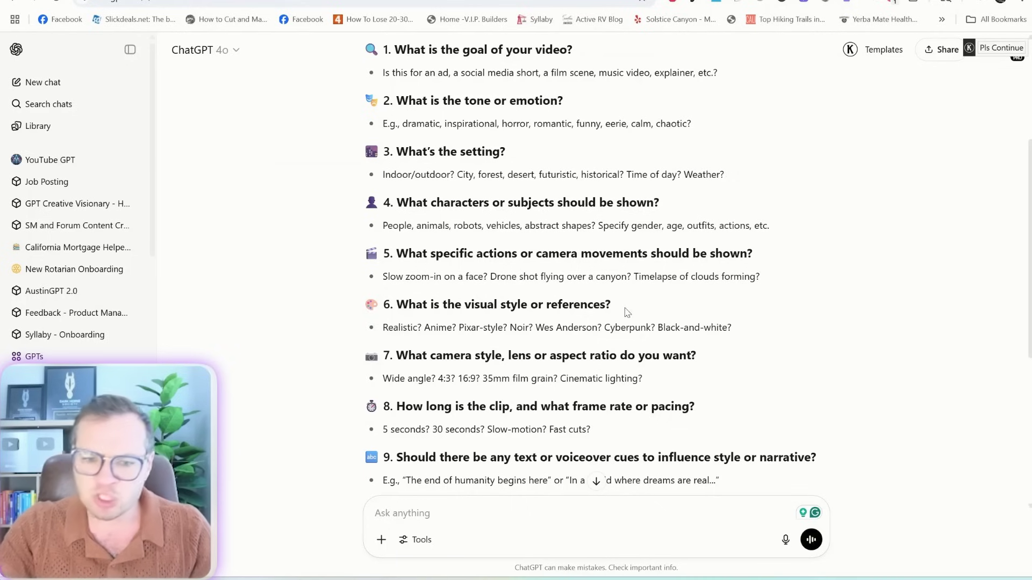
{"action": "scroll", "coordinate": [574, 331], "scroll_direction": "down", "scroll_amount": 1}
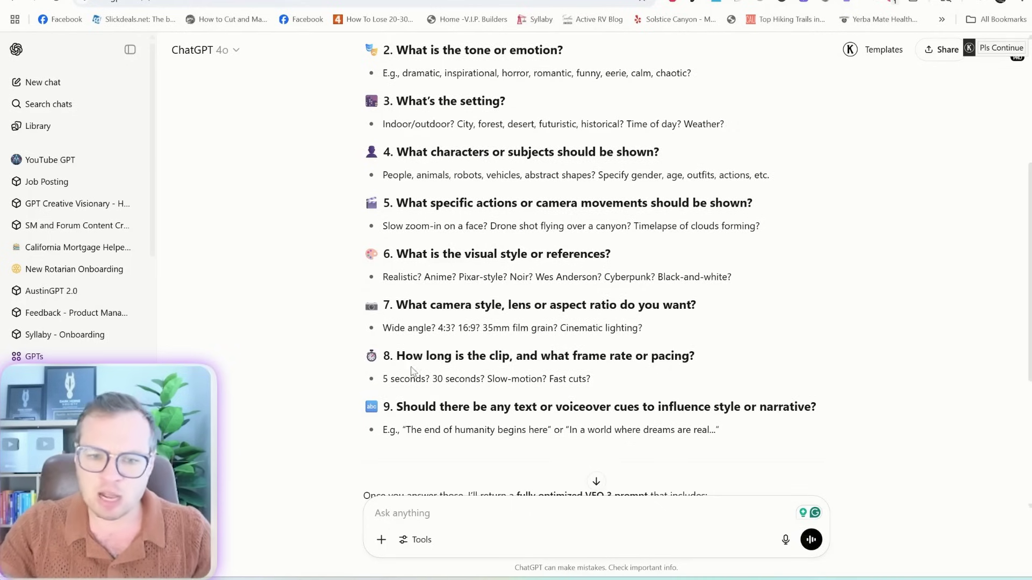
{"action": "scroll", "coordinate": [762, 308], "scroll_direction": "down", "scroll_amount": 1}
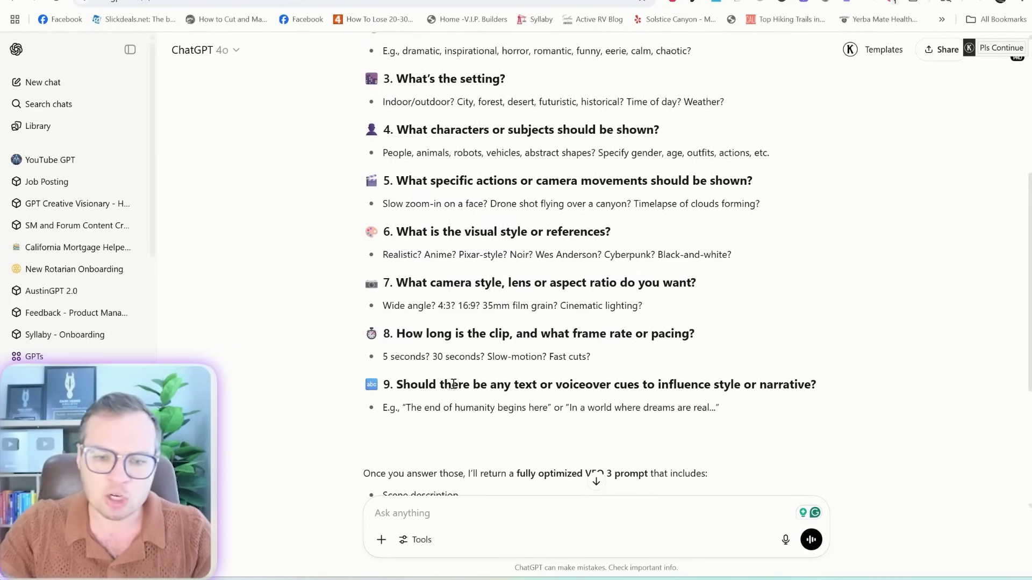
{"action": "key", "text": "ctrl+Tab"}
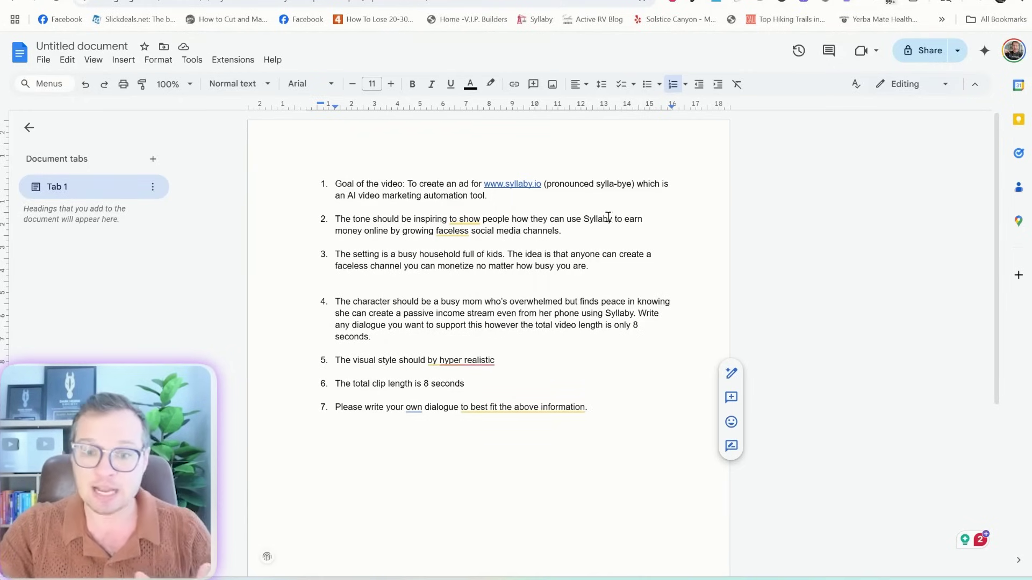
- Select all seven Syllaby ad answers, dragging from the end of item 7 back to item 1
{"action": "left_click_drag", "start_coordinate": [571, 184], "coordinate": [627, 183]}
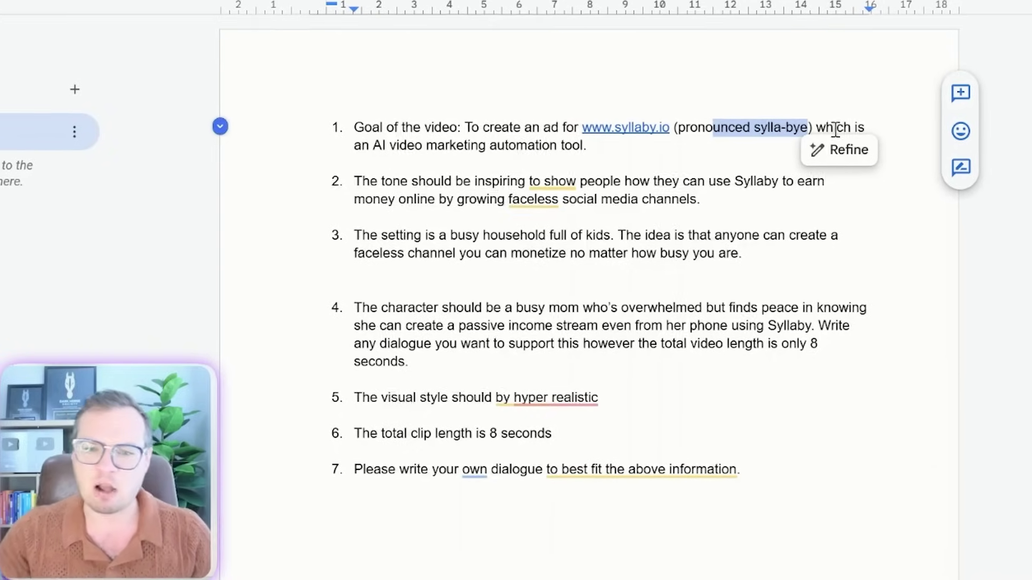
{"action": "left_click", "coordinate": [705, 151]}
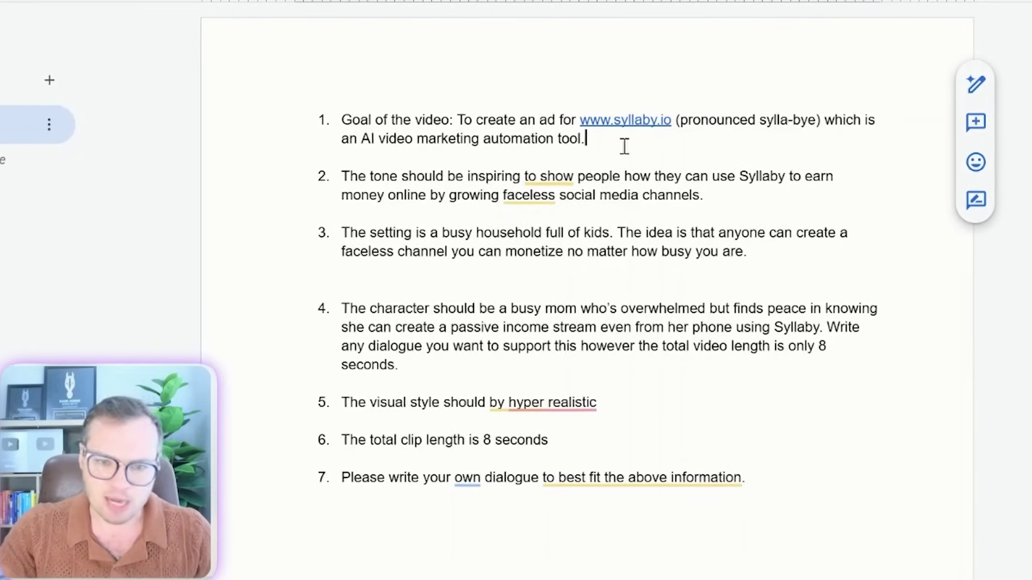
{"action": "left_click", "coordinate": [344, 211]}
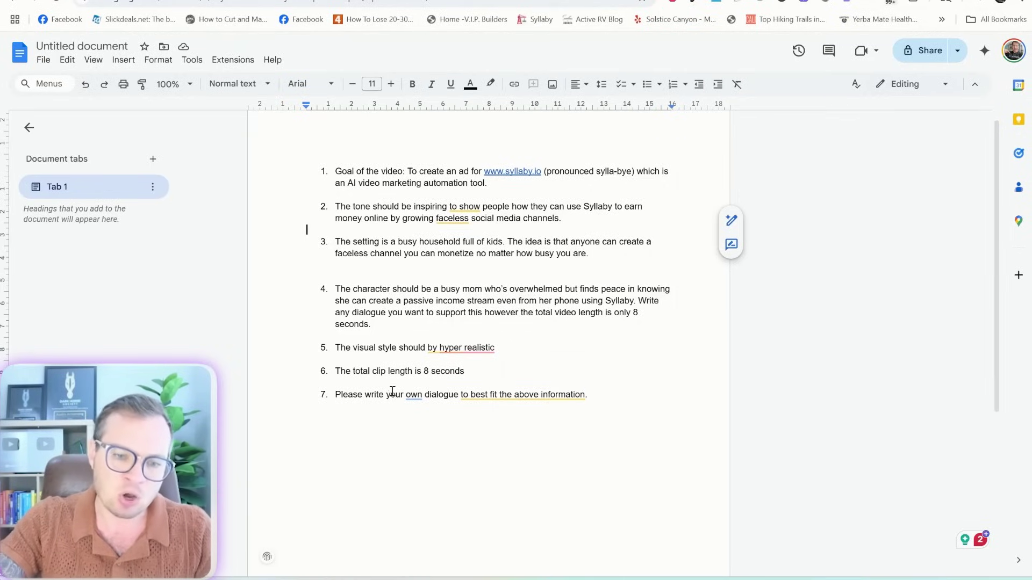
{"action": "triple_click", "coordinate": [422, 394]}
{"action": "left_click", "coordinate": [619, 398]}
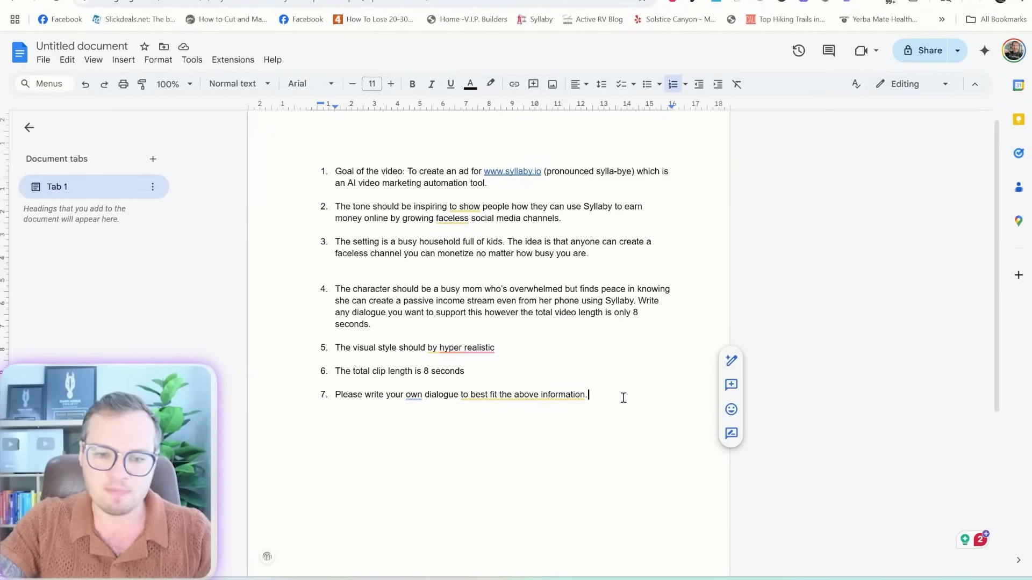
{"action": "left_click_drag", "start_coordinate": [623, 398], "coordinate": [328, 161]}
- Paste the Syllaby brief into ChatGPT, send it, and select the returned busy-mom kitchen prompt
{"action": "key", "text": "ctrl+Tab"}
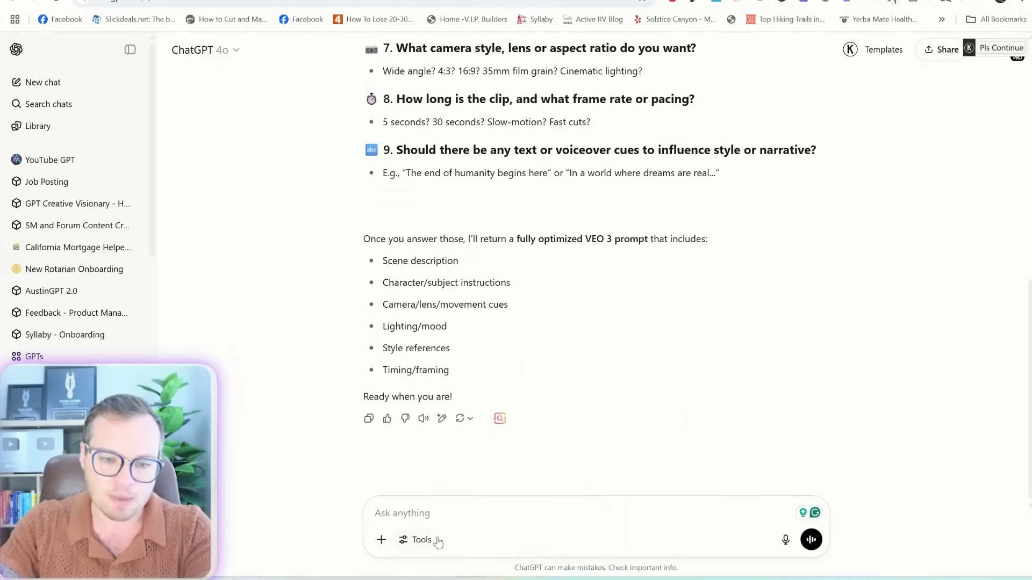
{"action": "key", "text": "ctrl+v"}
{"action": "key", "text": "Return"}
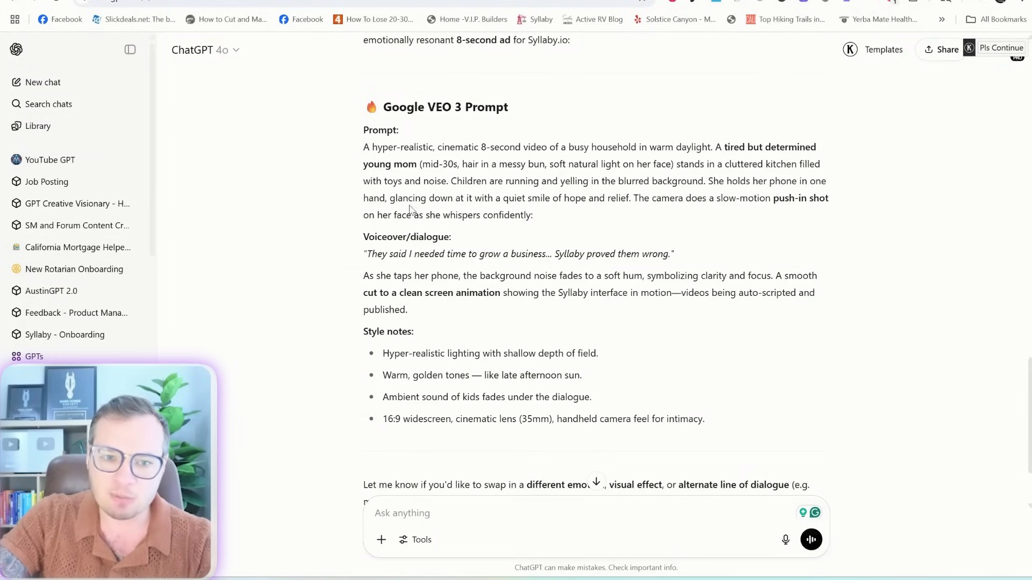
{"action": "left_click_drag", "start_coordinate": [360, 150], "coordinate": [779, 419]}
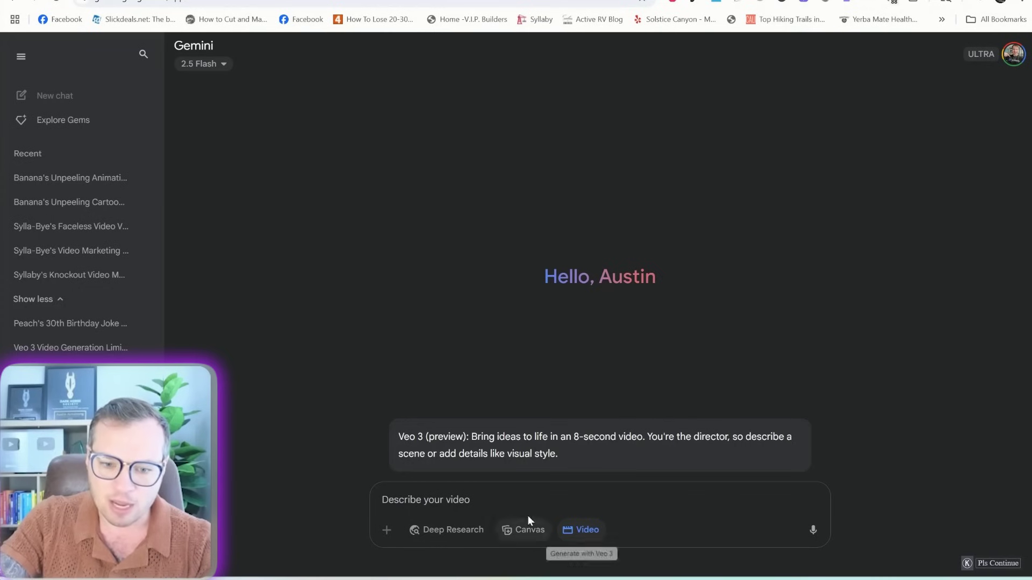
- Paste the ChatGPT-written kitchen prompt into Gemini's video box and submit it
{"action": "left_click", "coordinate": [437, 493]}
{"action": "key", "text": "ctrl+v"}
{"action": "key", "text": "Return"}
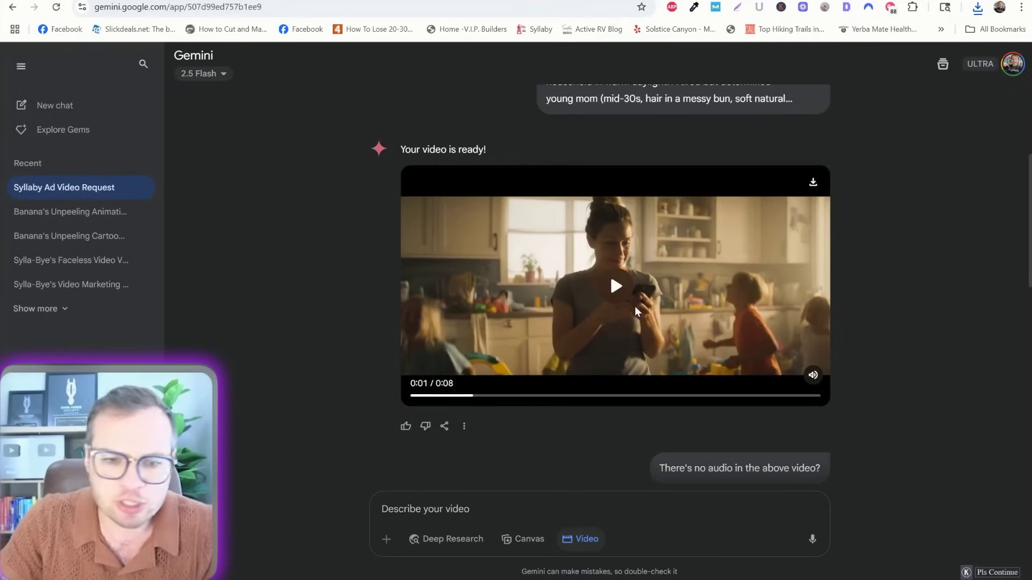
{"action": "scroll", "coordinate": [672, 298], "scroll_direction": "down", "scroll_amount": 7}
{"action": "scroll", "coordinate": [746, 336], "scroll_direction": "down", "scroll_amount": 4}
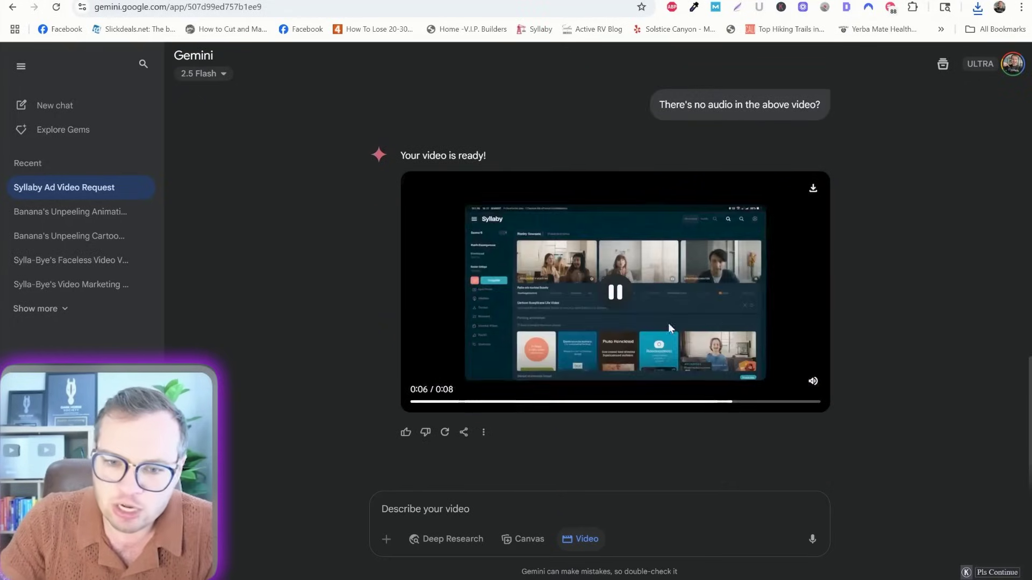
- Play, pause and resume the earlier kitchen ad video, then scroll to the newest close-up of the mom
{"action": "scroll", "coordinate": [668, 324], "scroll_direction": "up", "scroll_amount": 11}
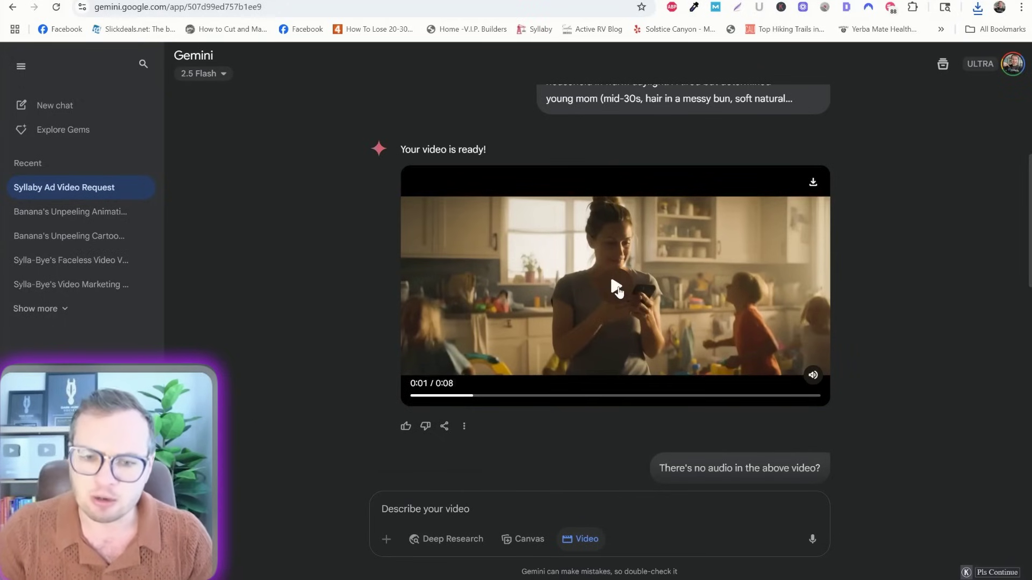
{"action": "left_click", "coordinate": [617, 288]}
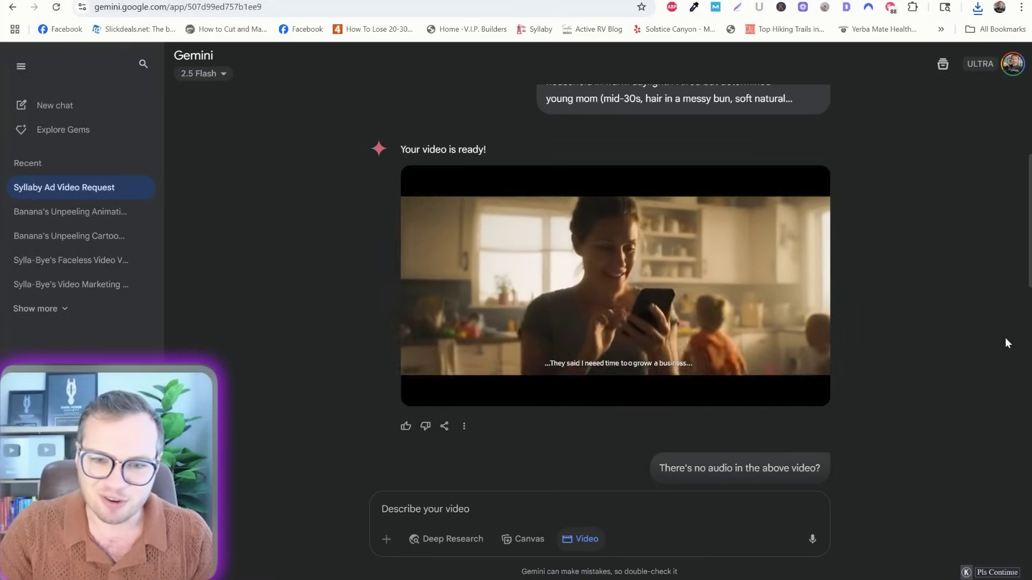
{"action": "left_click", "coordinate": [542, 382]}
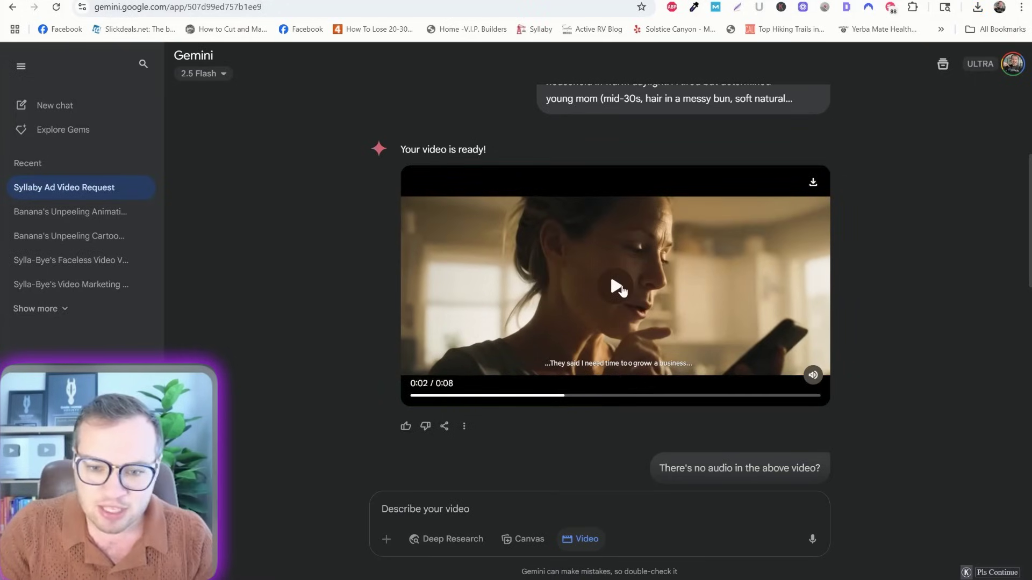
{"action": "left_click", "coordinate": [616, 286]}
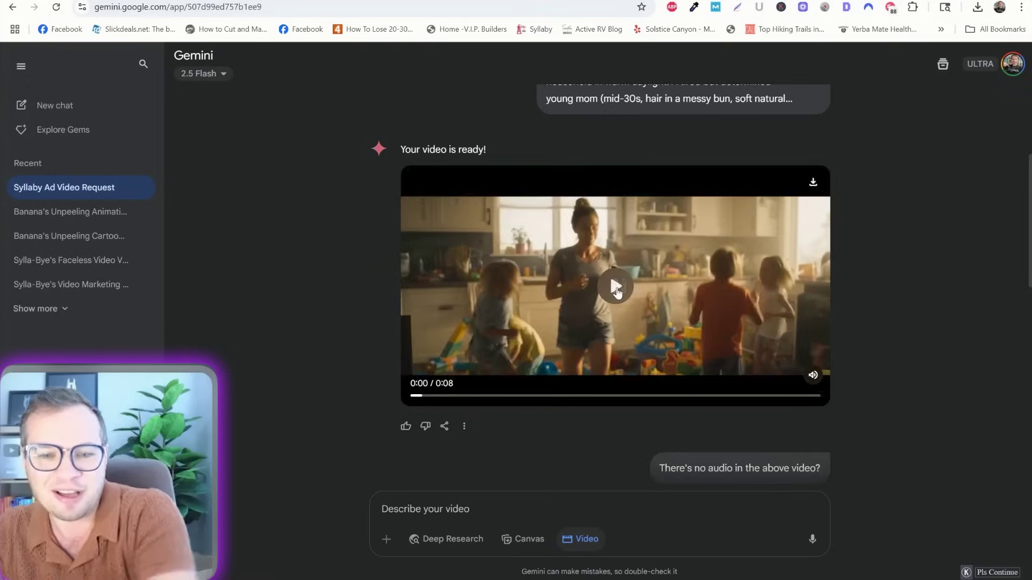
{"action": "scroll", "coordinate": [859, 285], "scroll_direction": "down", "scroll_amount": 6}
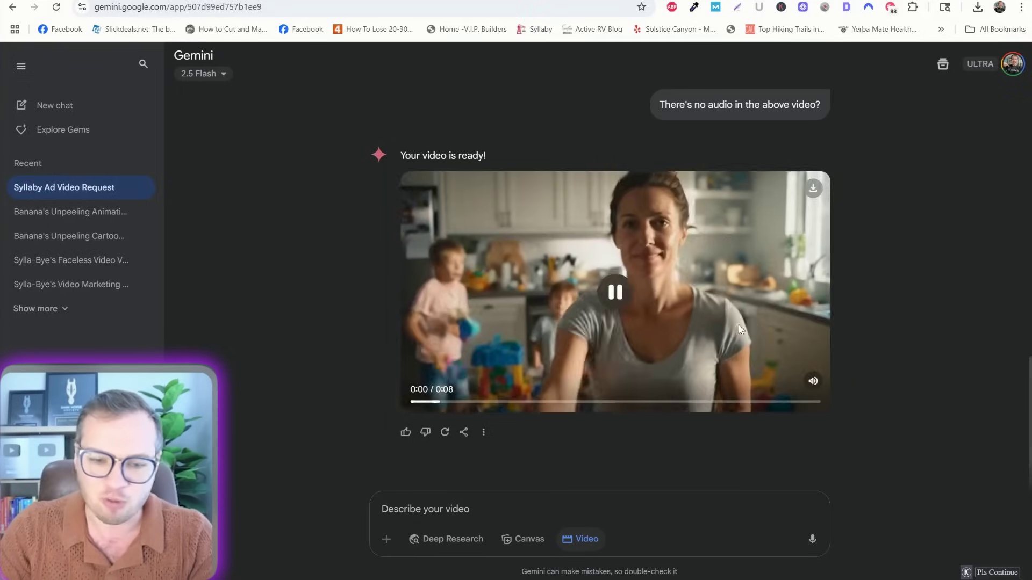
{"action": "scroll", "coordinate": [842, 355], "scroll_direction": "up", "scroll_amount": 5}
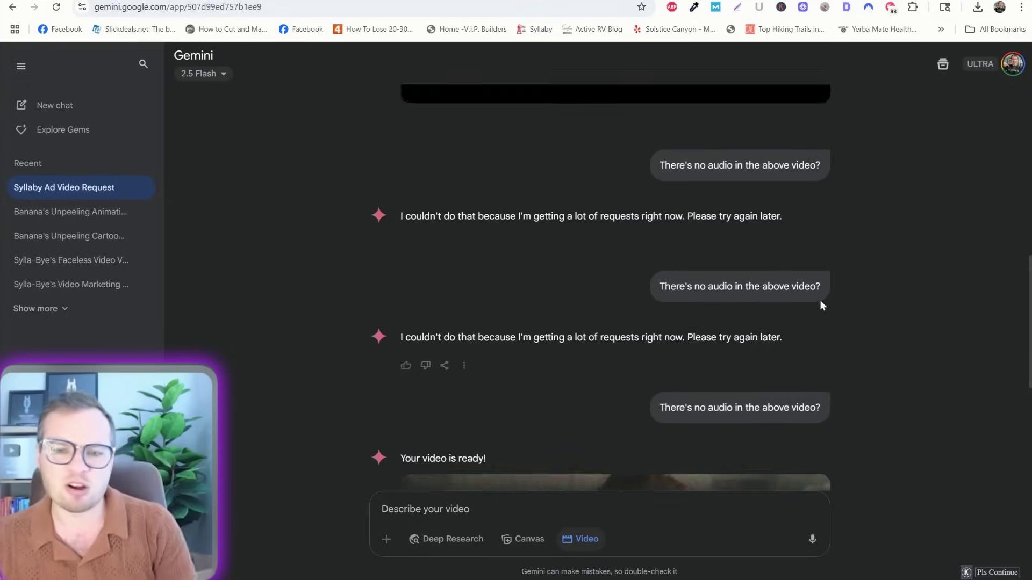
{"action": "scroll", "coordinate": [821, 305], "scroll_direction": "down", "scroll_amount": 5}
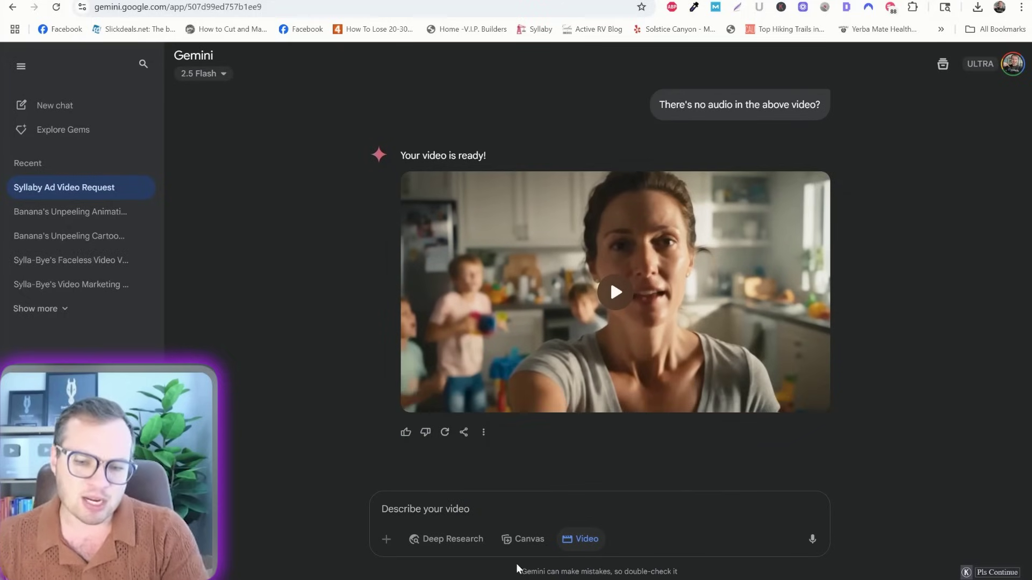
{"action": "left_click_drag", "start_coordinate": [520, 571], "coordinate": [678, 572]}
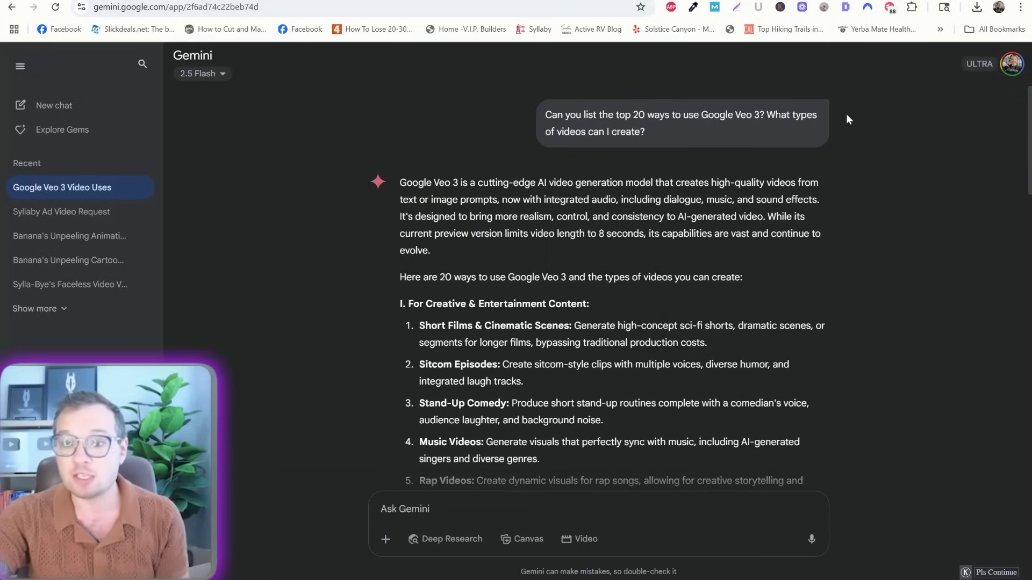
- Ask Gemini in a new chat for the top 20 ways to use Google Veo 3
{"action": "middle_click", "coordinate": [840, 135]}
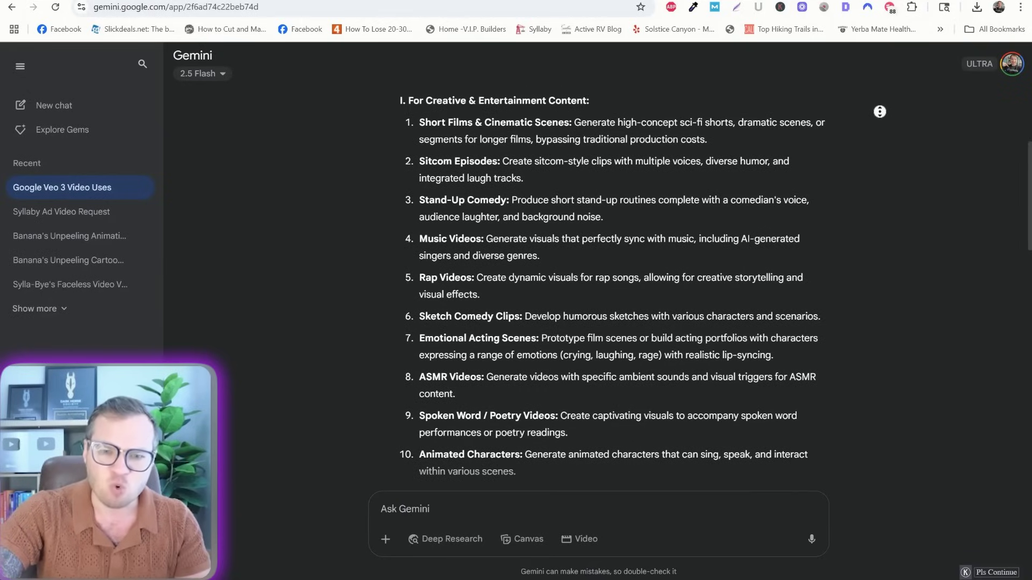
{"action": "left_click", "coordinate": [830, 149]}
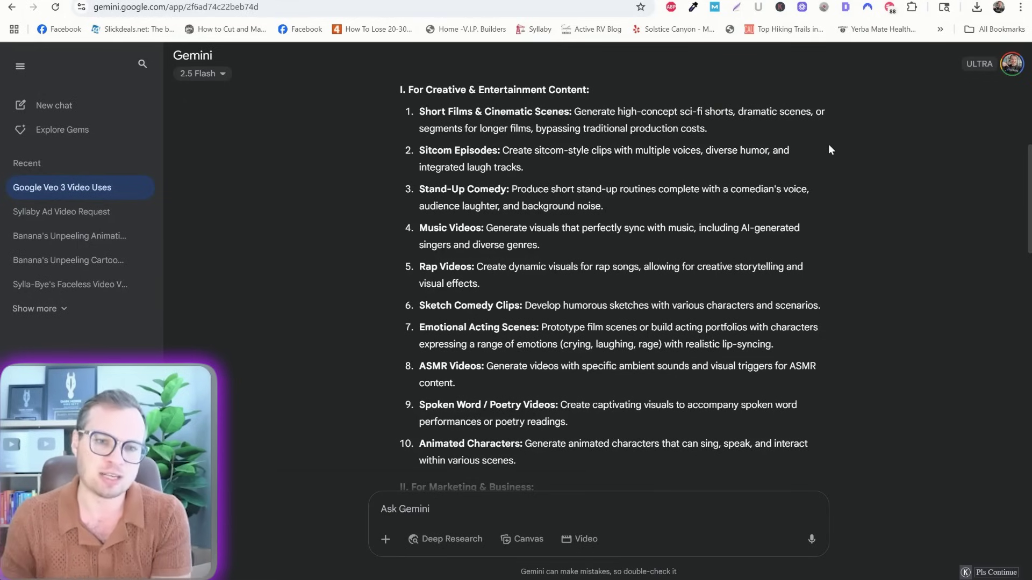
{"action": "scroll", "coordinate": [629, 165], "scroll_direction": "down", "scroll_amount": 2}
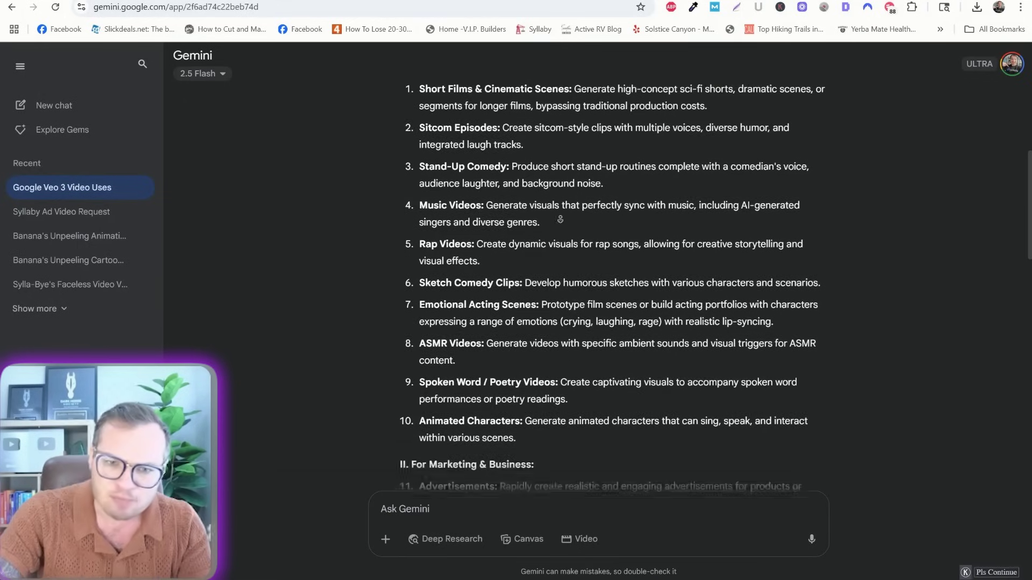
- Read through the categorized Veo 3 uses, briefly highlighting the Product Demo Videos item
{"action": "scroll", "coordinate": [568, 218], "scroll_direction": "down", "scroll_amount": 2}
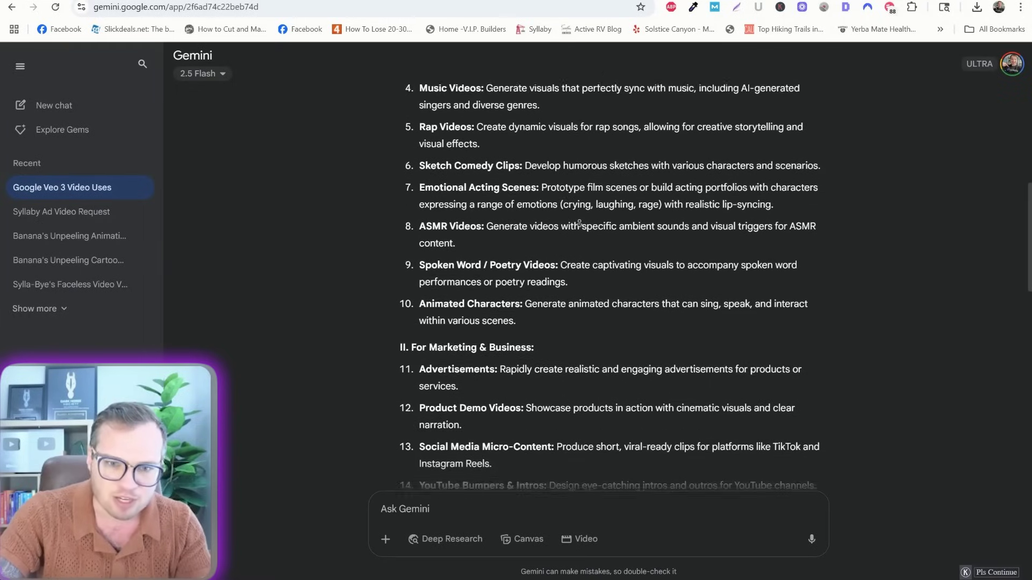
{"action": "scroll", "coordinate": [616, 223], "scroll_direction": "down", "scroll_amount": 2}
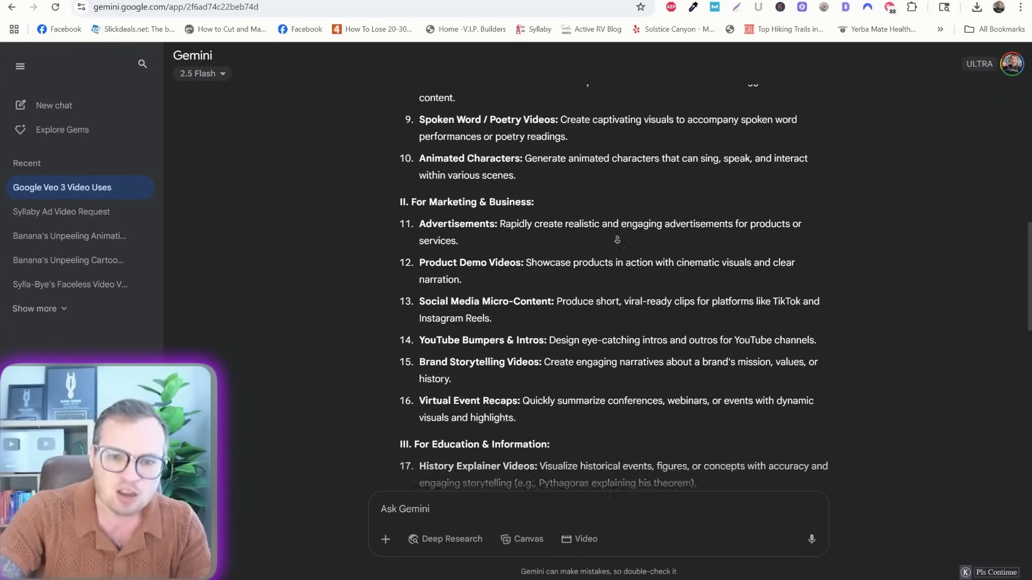
{"action": "scroll", "coordinate": [554, 178], "scroll_direction": "down", "scroll_amount": 1}
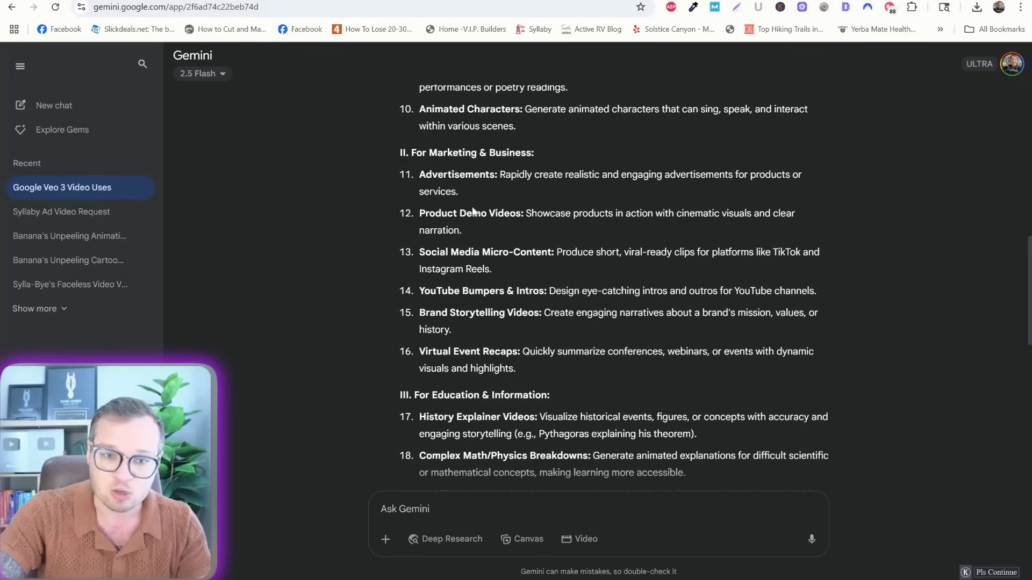
{"action": "left_click_drag", "start_coordinate": [421, 213], "coordinate": [533, 228]}
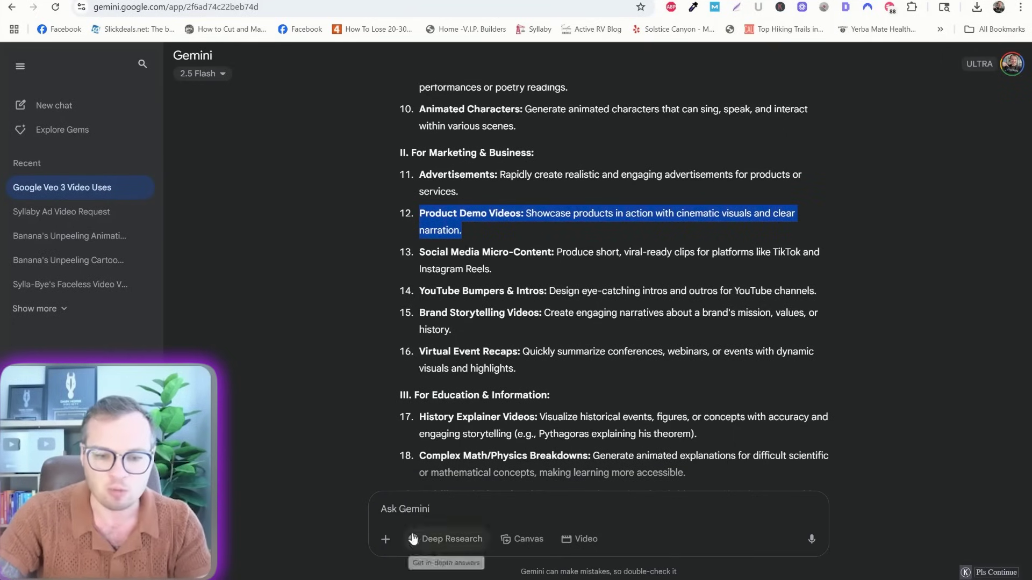
{"action": "left_click", "coordinate": [599, 234]}
{"action": "scroll", "coordinate": [639, 232], "scroll_direction": "down", "scroll_amount": 2}
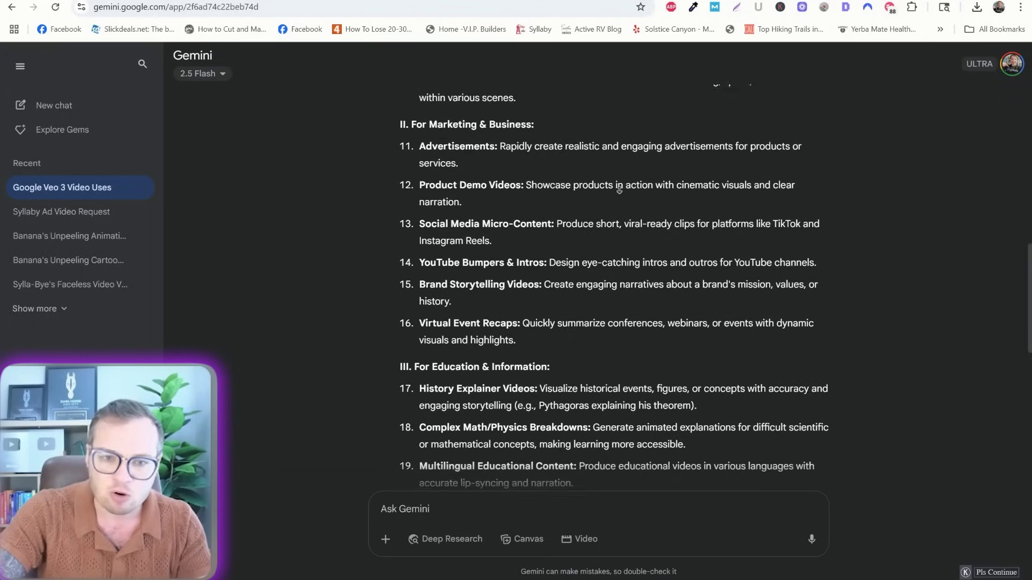
{"action": "left_click_drag", "start_coordinate": [448, 238], "coordinate": [552, 244]}
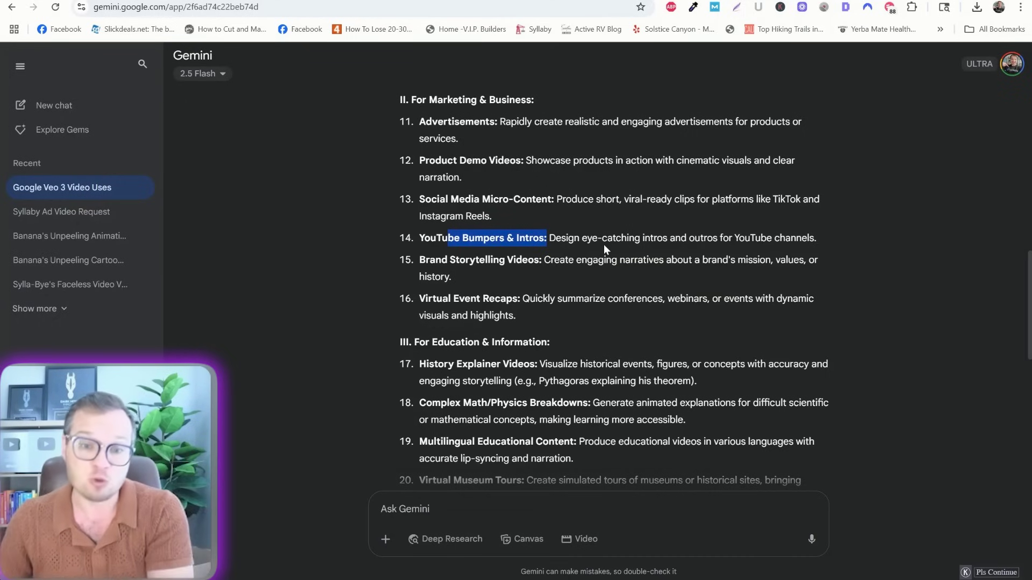
{"action": "left_click", "coordinate": [646, 213]}
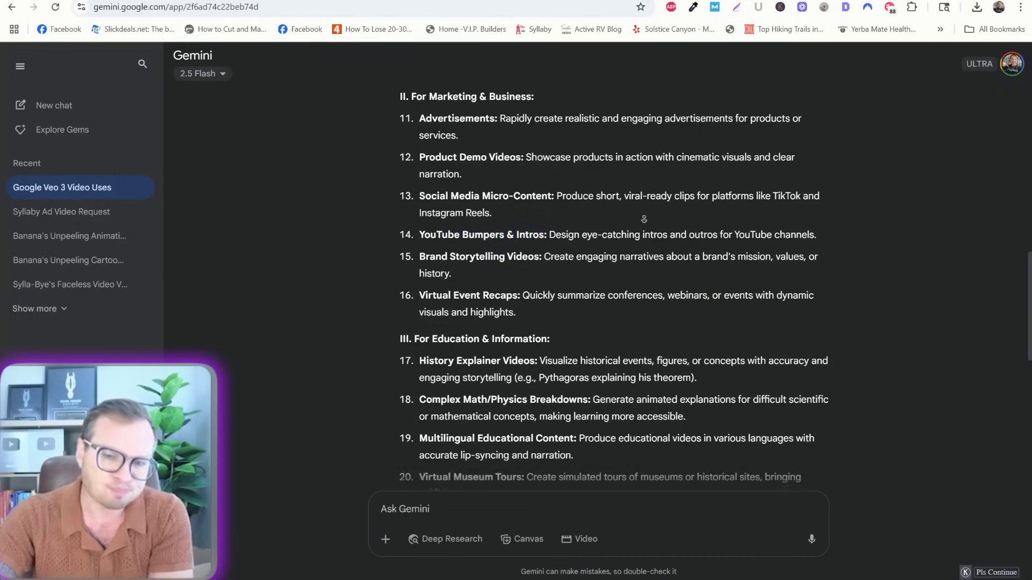
{"action": "scroll", "coordinate": [637, 228], "scroll_direction": "down", "scroll_amount": 2}
{"action": "scroll", "coordinate": [634, 235], "scroll_direction": "down", "scroll_amount": 1}
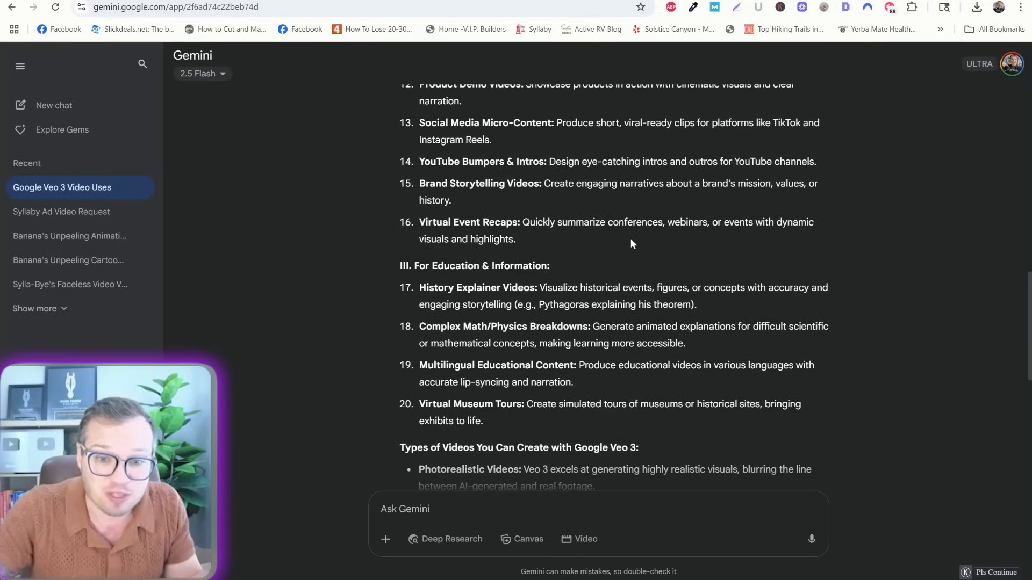
{"action": "scroll", "coordinate": [618, 228], "scroll_direction": "down", "scroll_amount": 2}
{"action": "scroll", "coordinate": [607, 218], "scroll_direction": "down", "scroll_amount": 1}
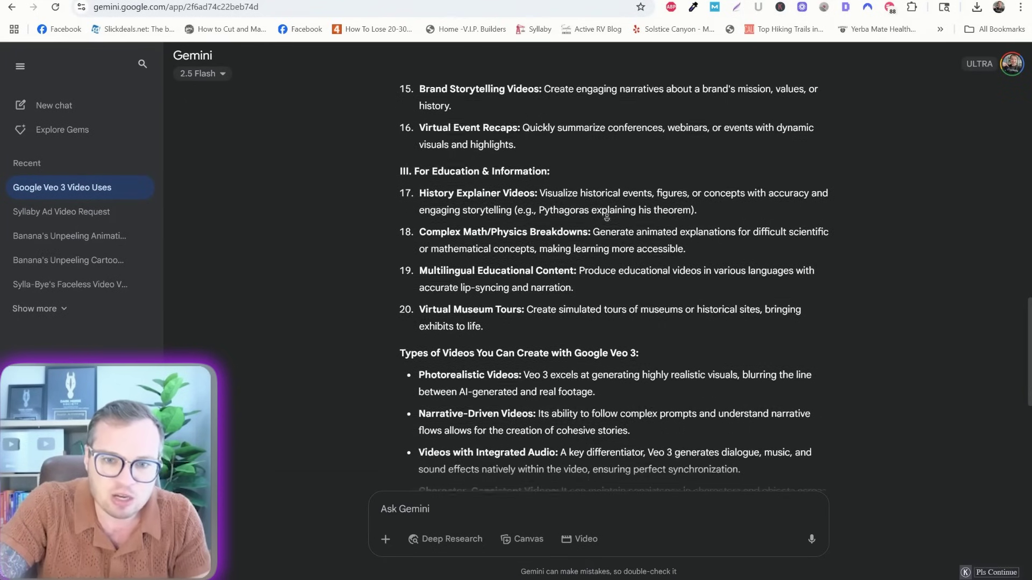
{"action": "scroll", "coordinate": [633, 237], "scroll_direction": "down", "scroll_amount": 1}
{"action": "scroll", "coordinate": [633, 236], "scroll_direction": "down", "scroll_amount": 3}
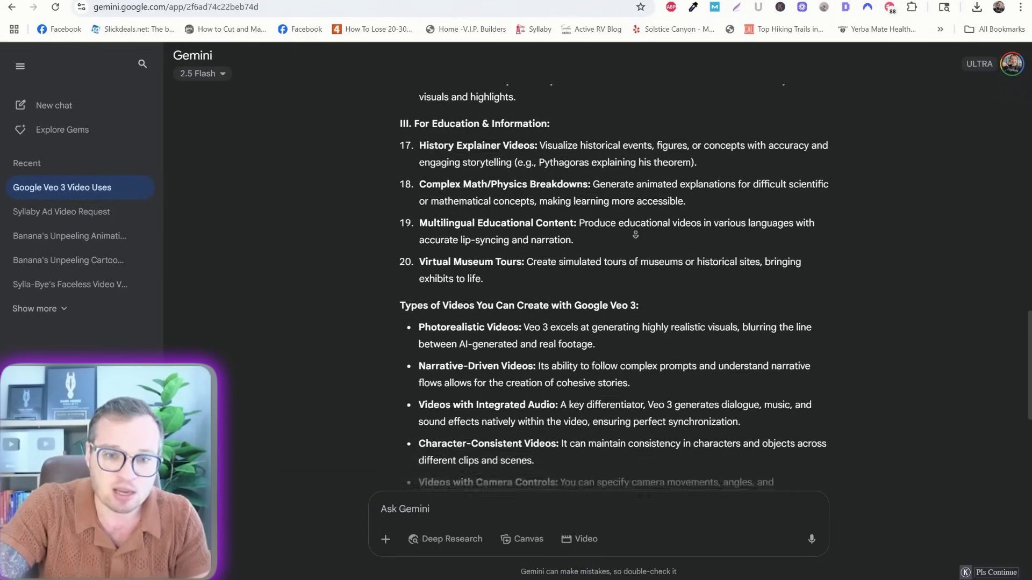
{"action": "scroll", "coordinate": [637, 226], "scroll_direction": "down", "scroll_amount": 2}
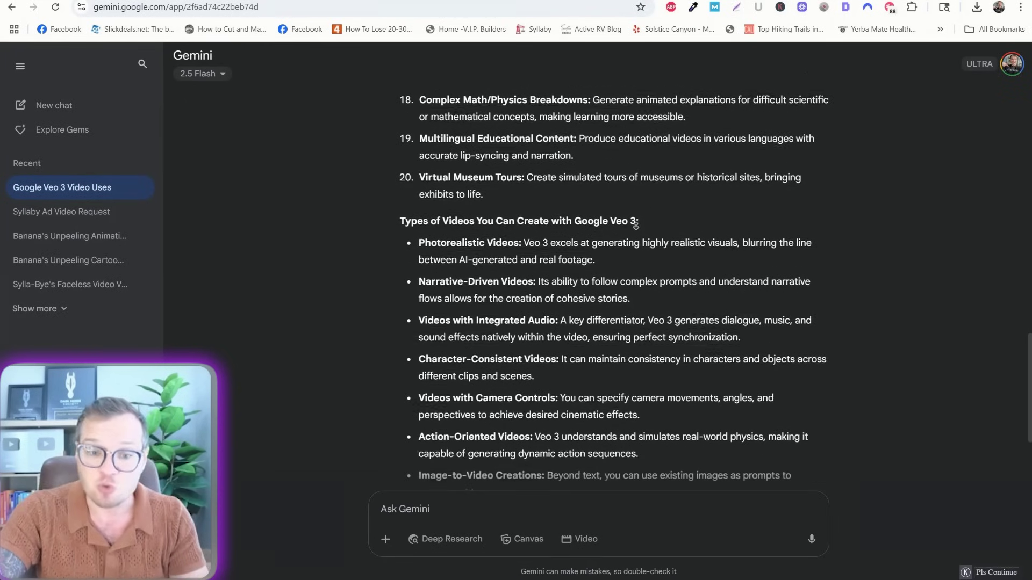
{"action": "scroll", "coordinate": [640, 233], "scroll_direction": "down", "scroll_amount": 3}
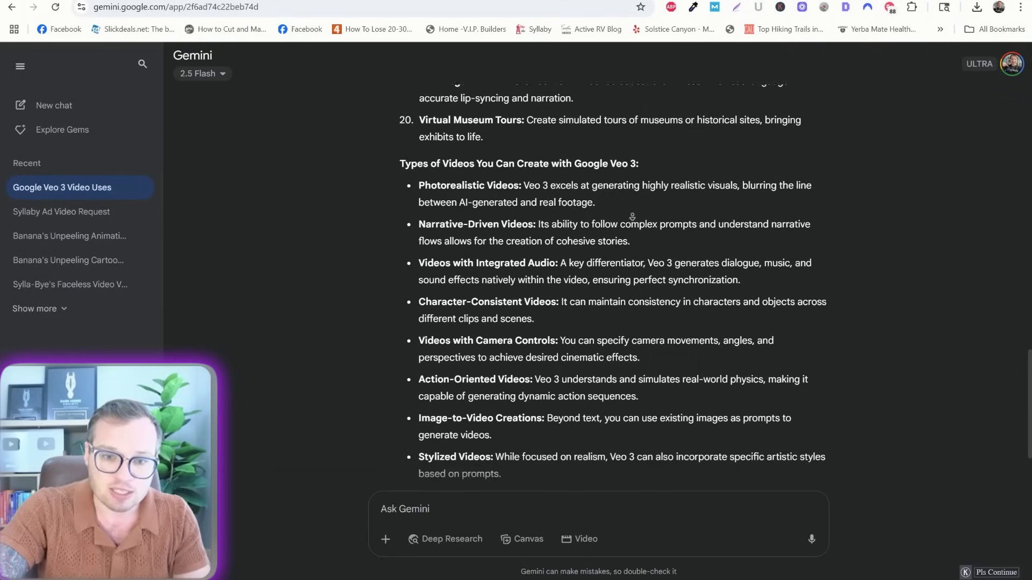
{"action": "left_click_drag", "start_coordinate": [419, 281], "coordinate": [564, 280]}
{"action": "left_click", "coordinate": [629, 225]}
{"action": "scroll", "coordinate": [632, 247], "scroll_direction": "down", "scroll_amount": 1}
{"action": "scroll", "coordinate": [632, 247], "scroll_direction": "down", "scroll_amount": 2}
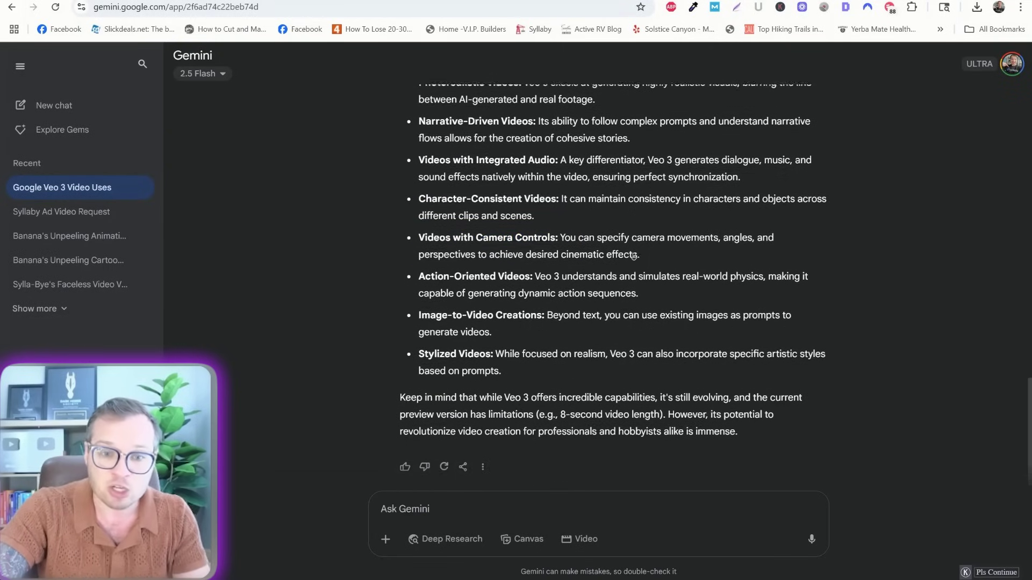
{"action": "left_click_drag", "start_coordinate": [415, 304], "coordinate": [552, 318]}
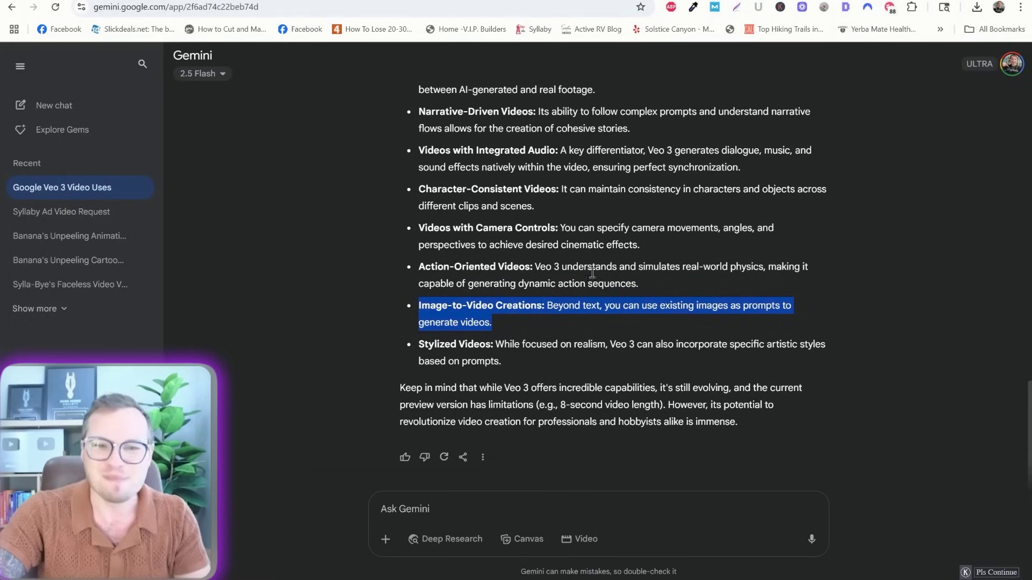
{"action": "scroll", "coordinate": [588, 278], "scroll_direction": "up", "scroll_amount": 2}
{"action": "scroll", "coordinate": [601, 291], "scroll_direction": "down", "scroll_amount": 2}
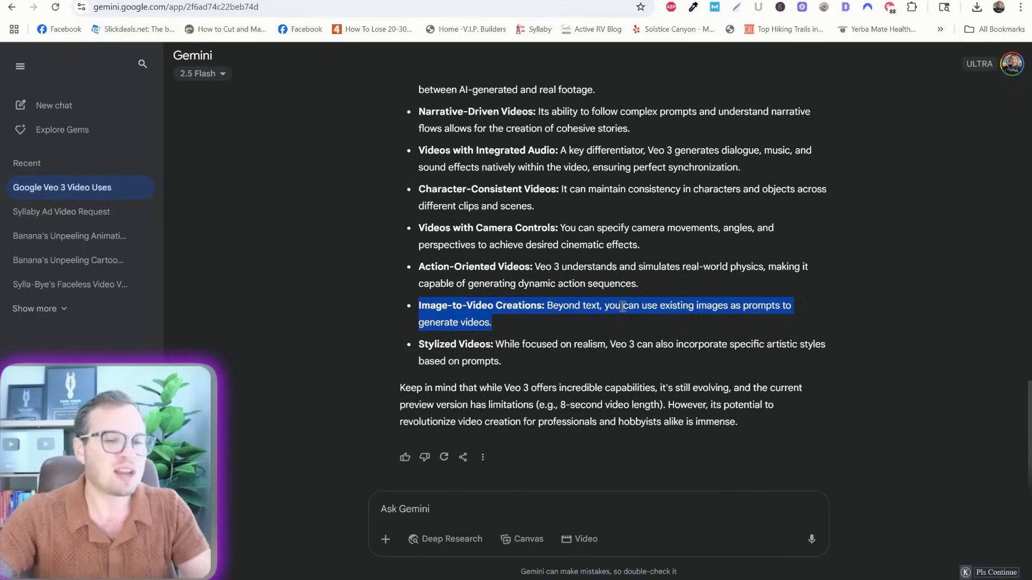